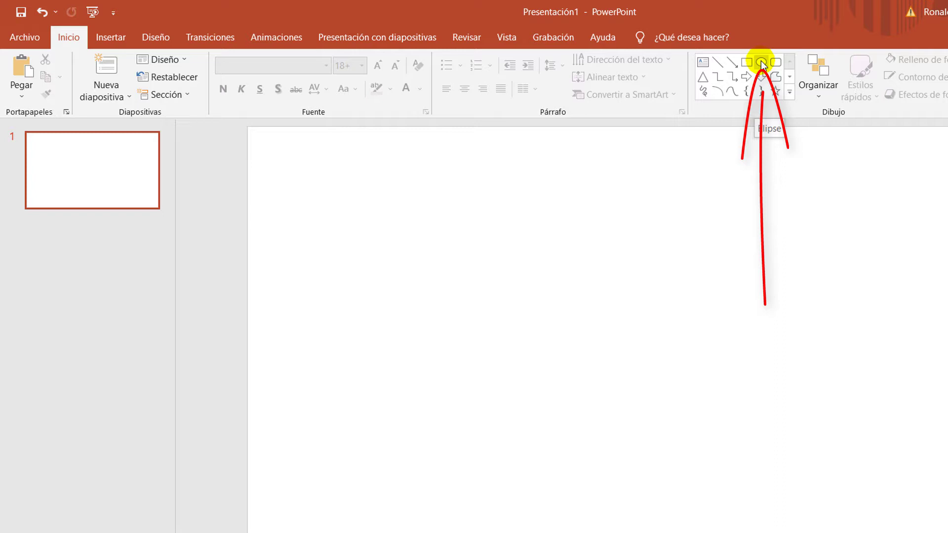
Step: Draw a 7,03 cm blue circle right of the slide centre with the Ellipse tool
click(761, 61)
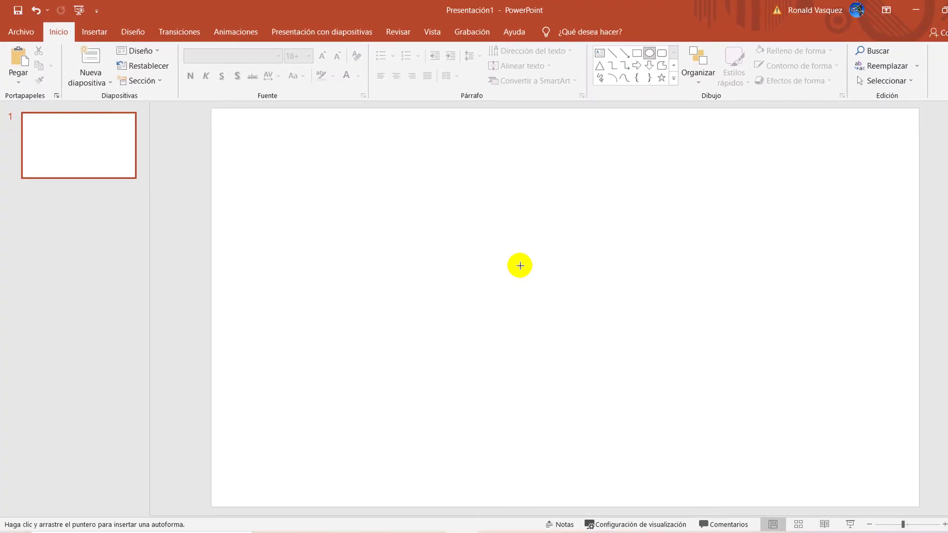
key(shift)
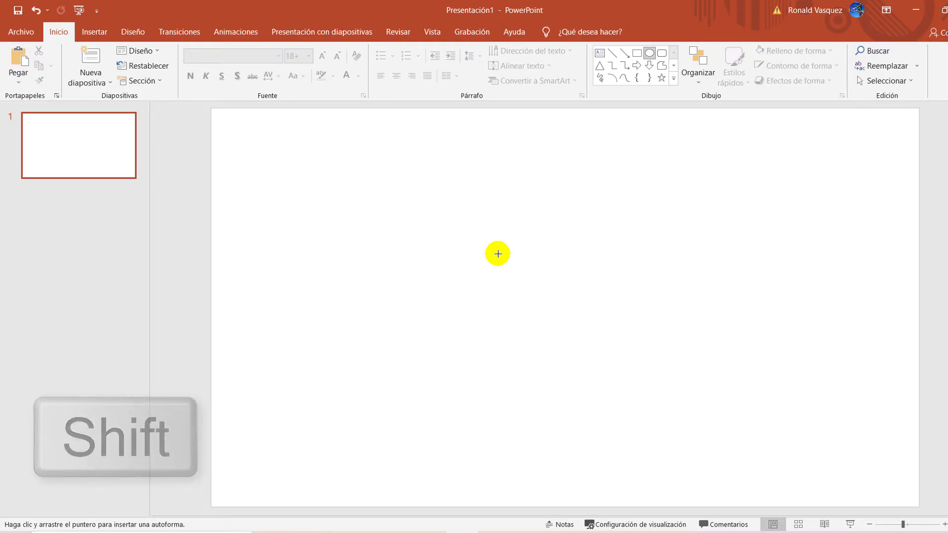
drag(498, 254, 632, 399)
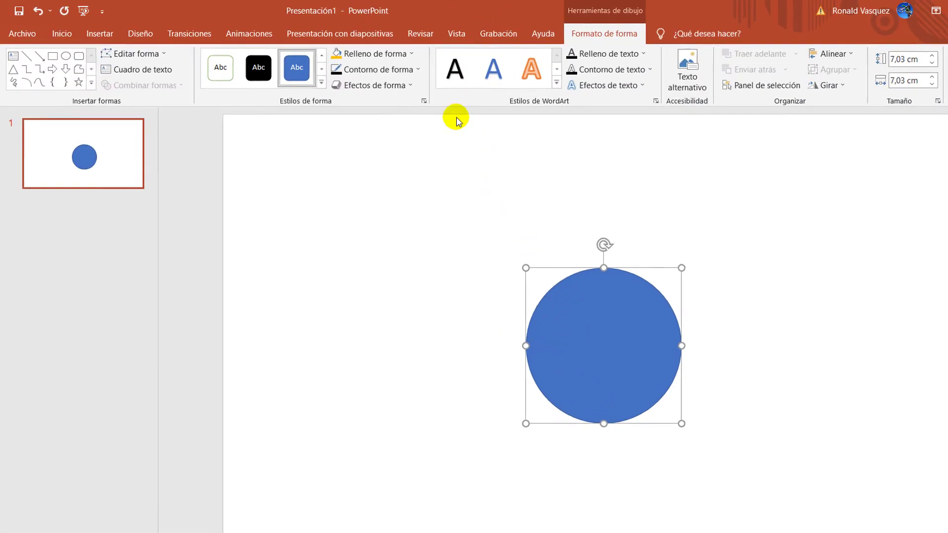
Step: Fill the circle golden yellow and give it a black 3 pt outline
click(381, 55)
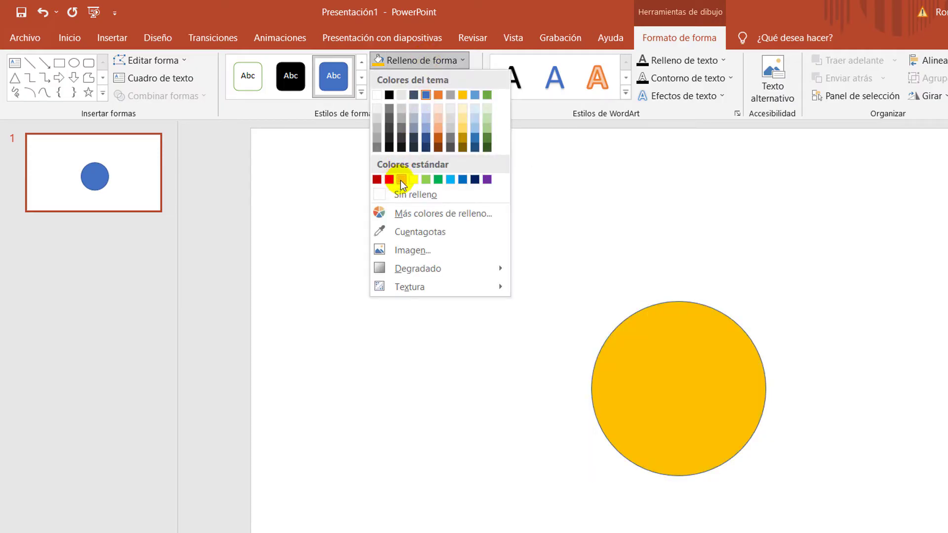
click(401, 180)
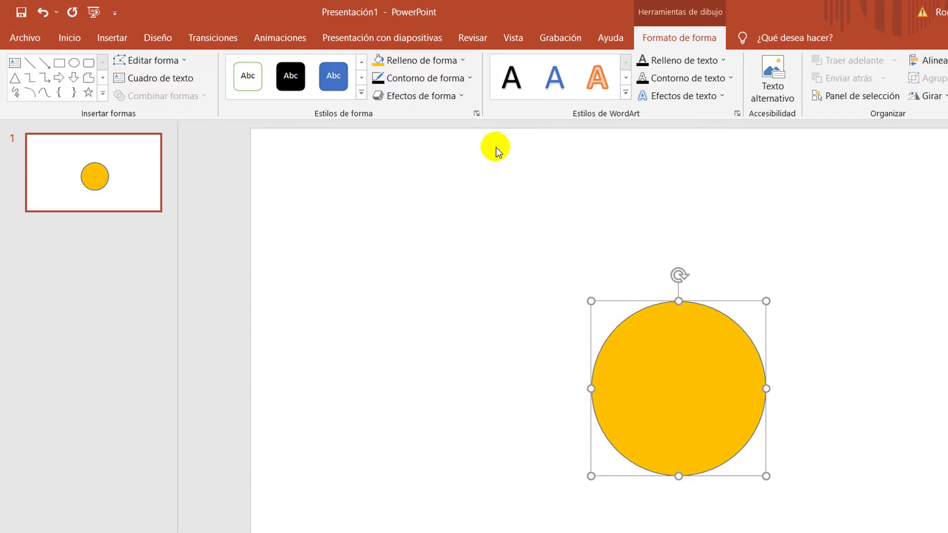
click(444, 81)
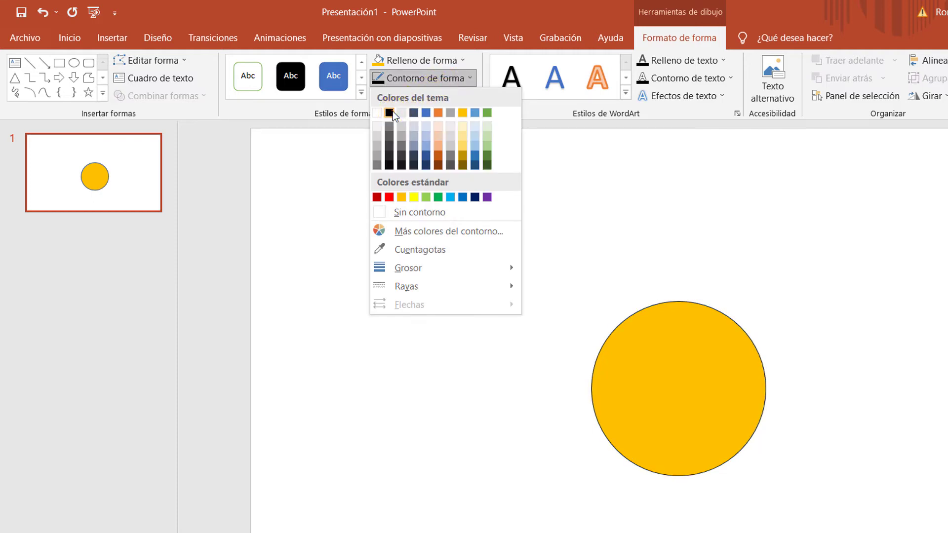
click(390, 113)
click(437, 81)
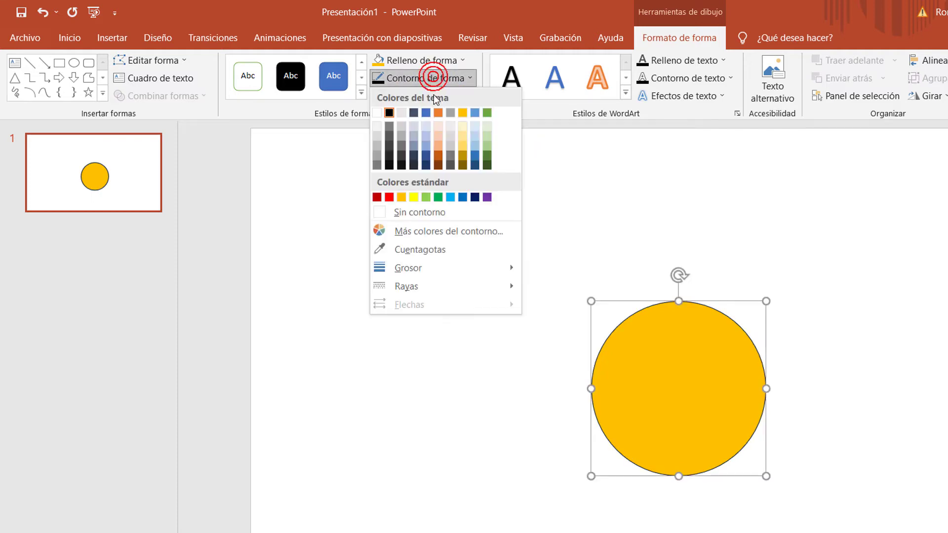
mouse_move(408, 268)
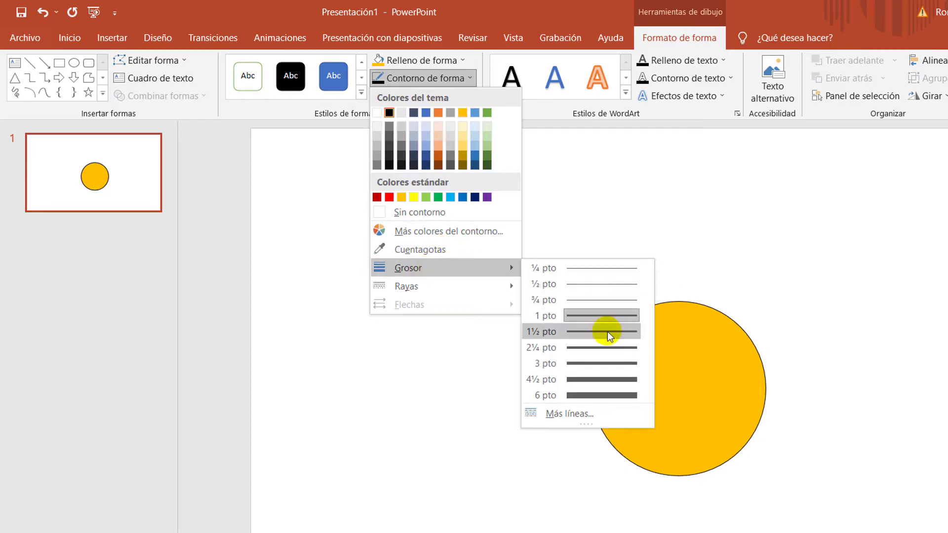
click(583, 365)
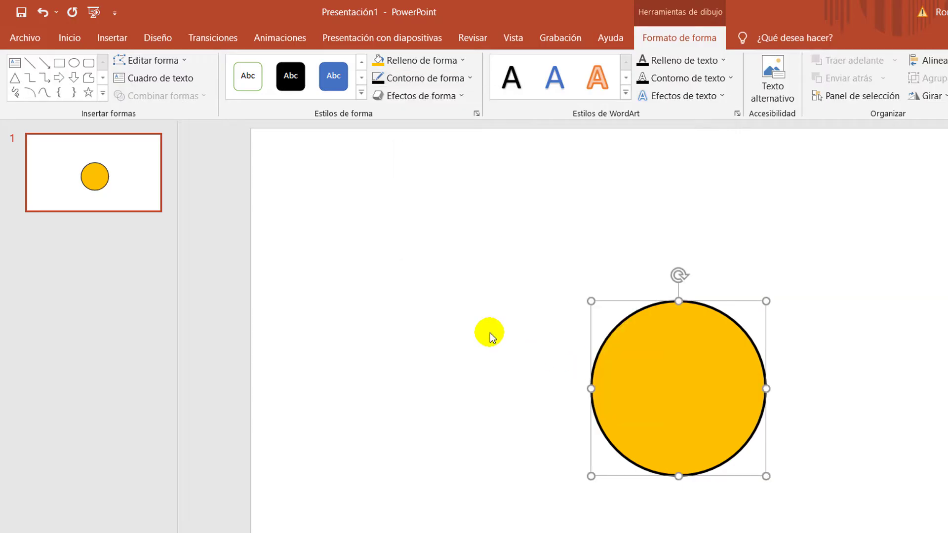
click(76, 38)
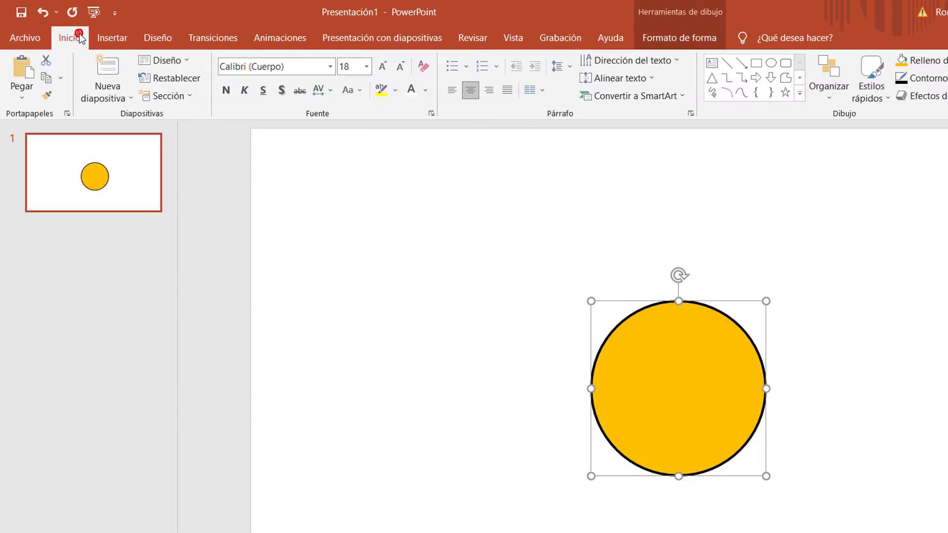
Step: Add a text box reading 'PARTES DE UNA PC' sized to fit the circle's upper middle
click(712, 63)
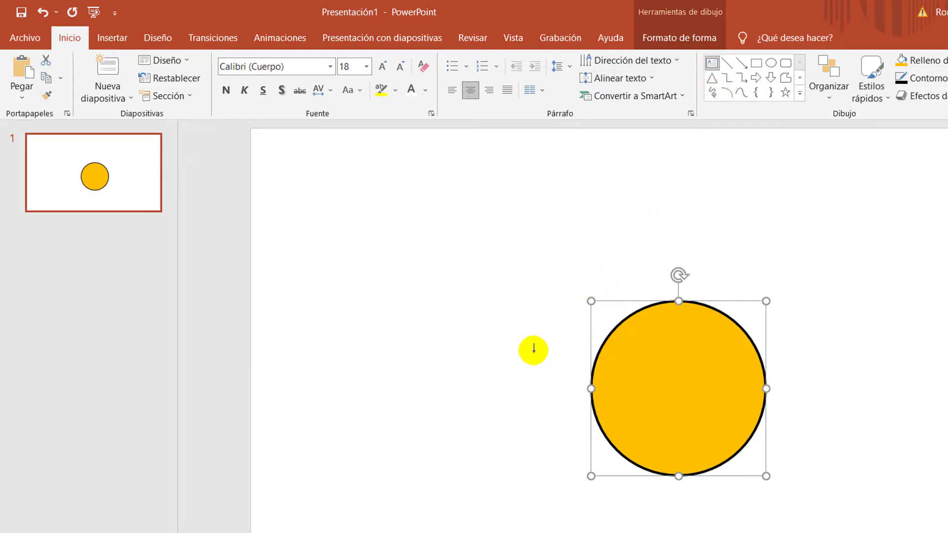
mouse_move(534, 351)
mouse_down()
mouse_move(671, 398)
mouse_move(794, 411)
mouse_up()
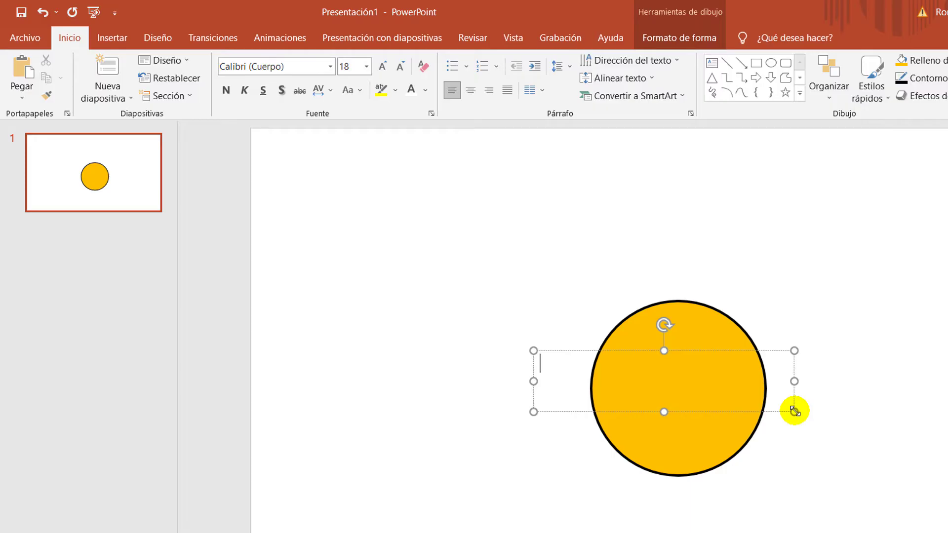
text(PARTES DE UNA PC)
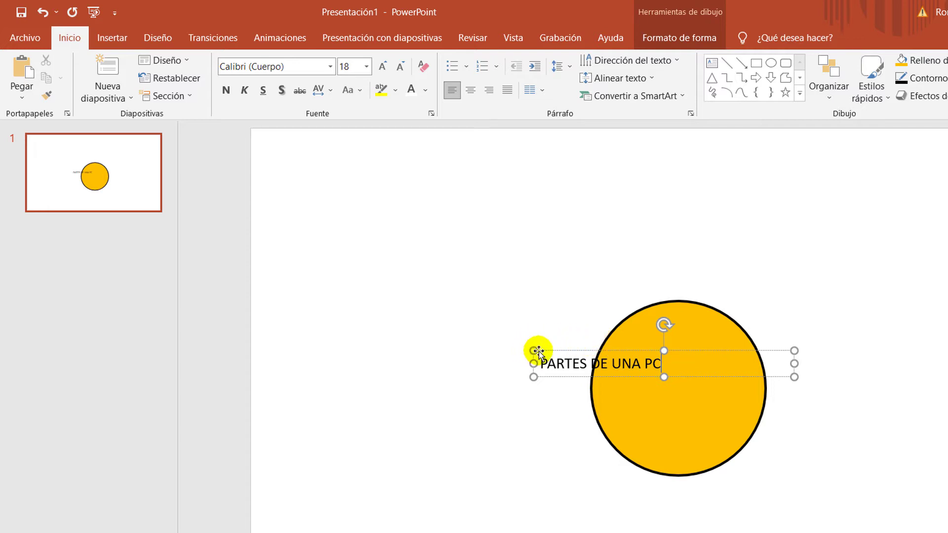
drag(531, 349, 605, 351)
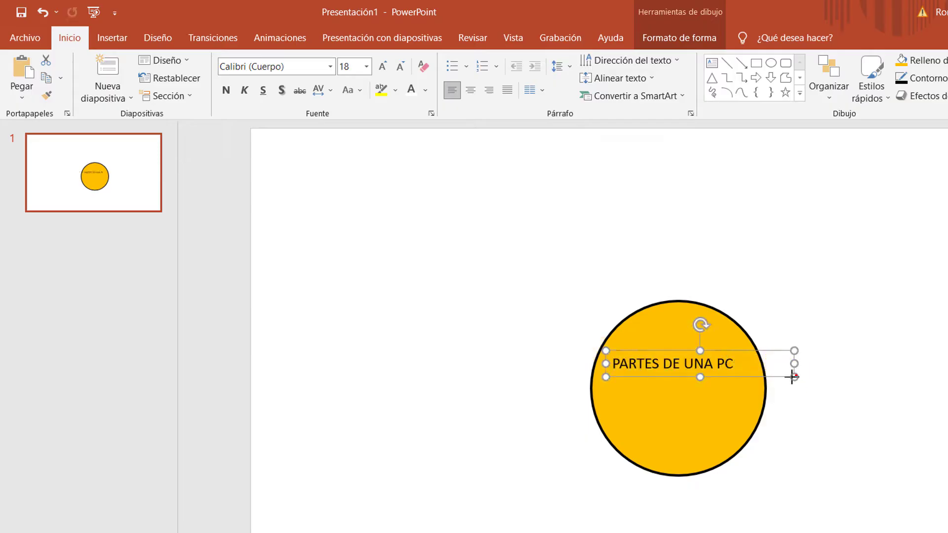
drag(794, 377, 749, 393)
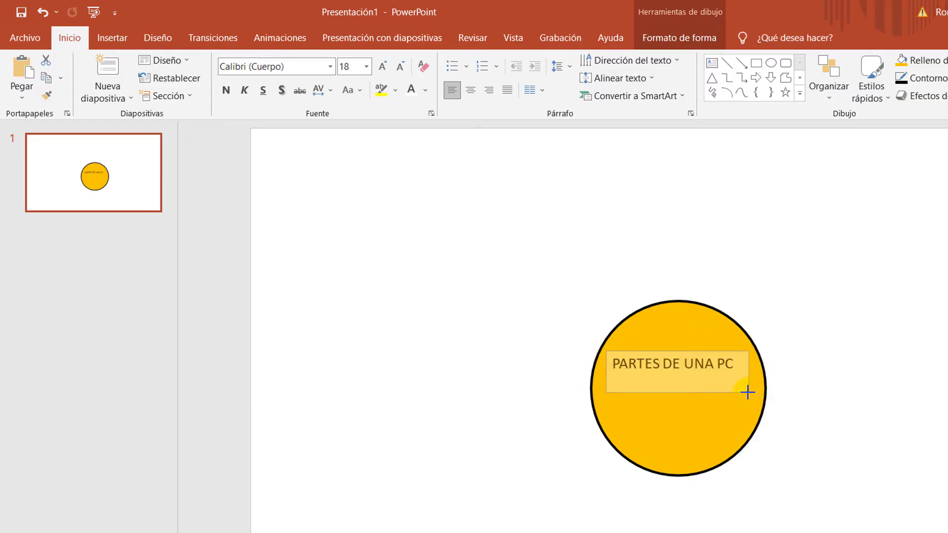
drag(747, 394, 748, 396)
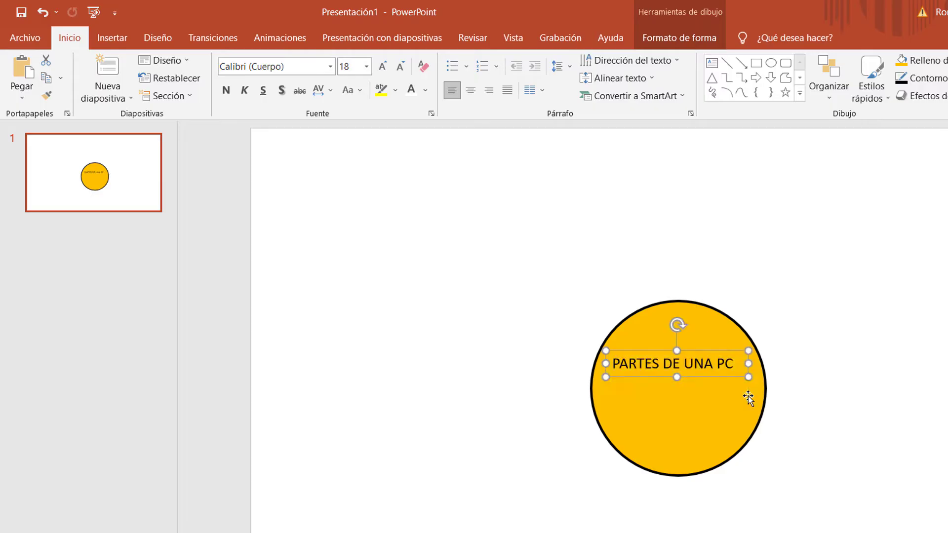
Step: Format the 'PARTES DE UNA PC' label as 32 pt Calibri, centred and bold
triple_click(684, 363)
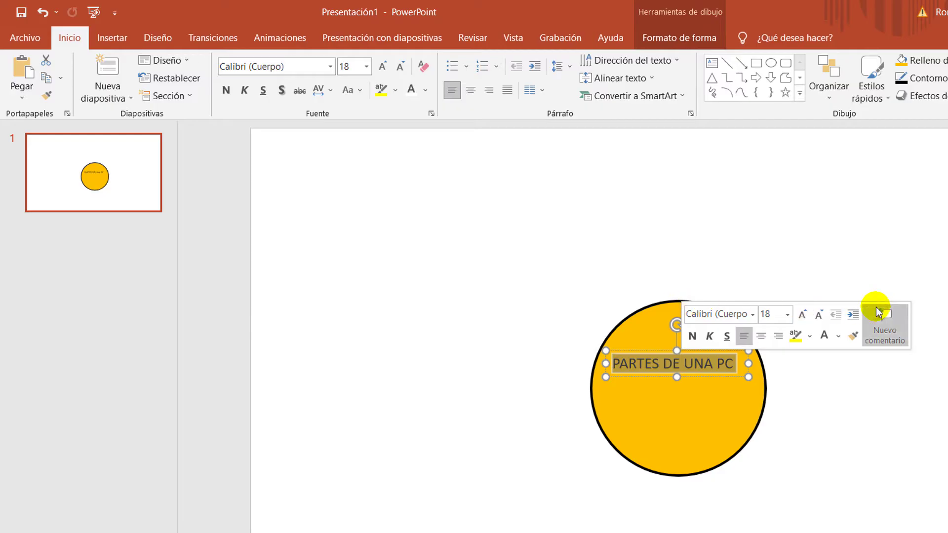
click(753, 315)
click(752, 315)
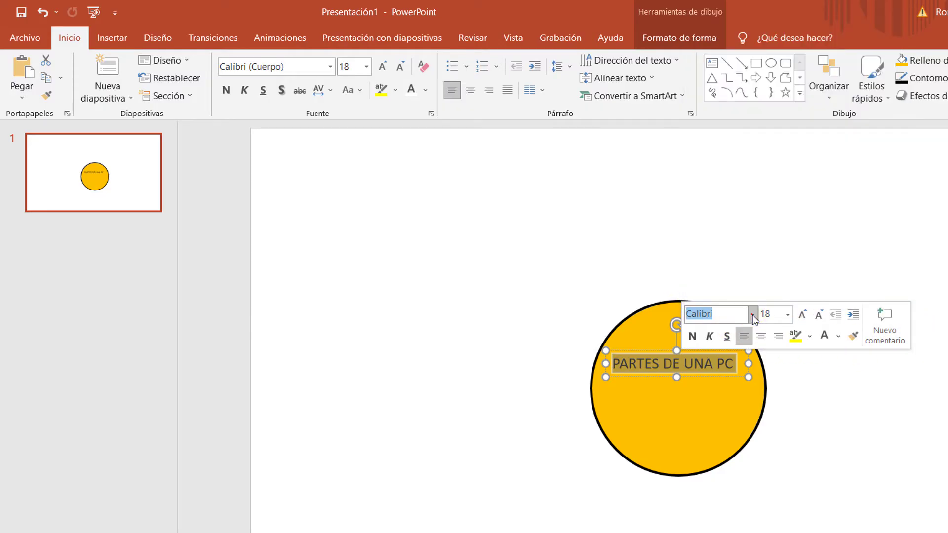
click(806, 314)
click(806, 314)
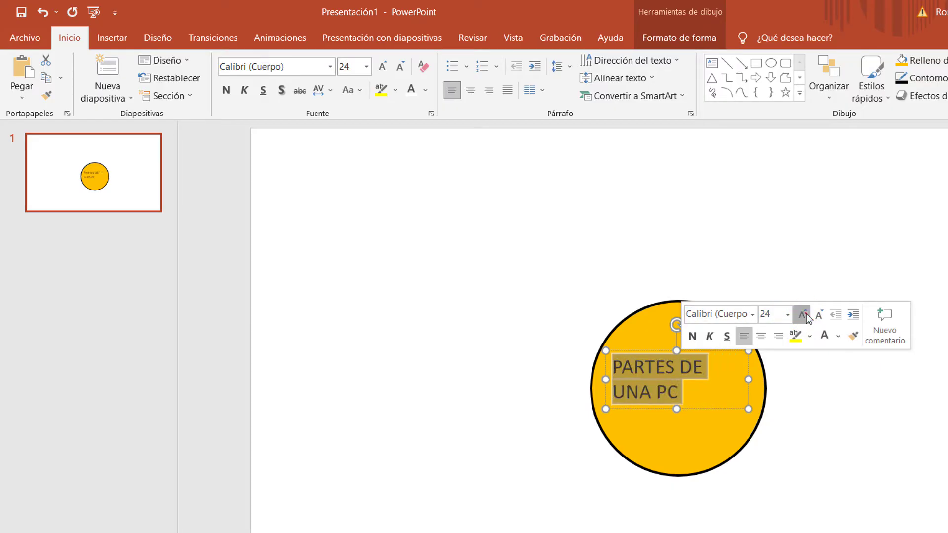
click(804, 315)
click(804, 315)
click(805, 315)
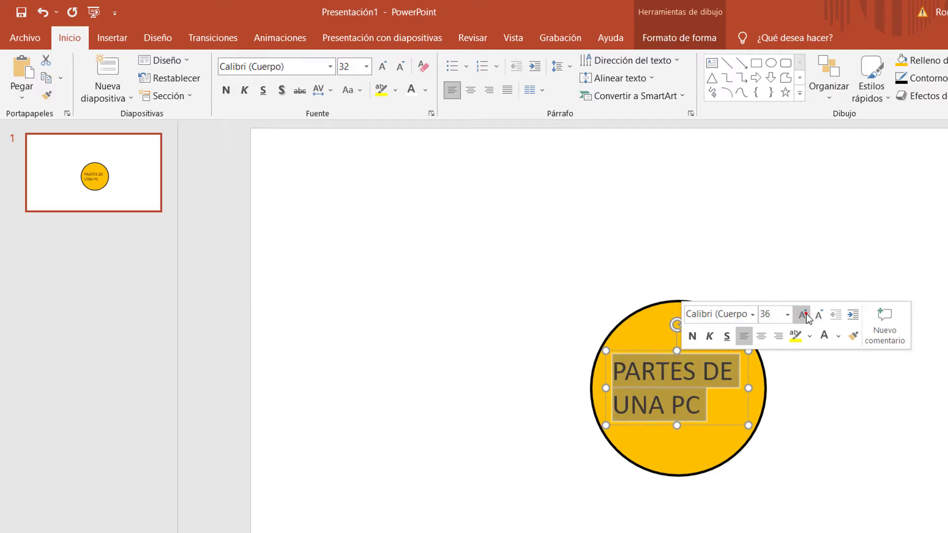
click(820, 315)
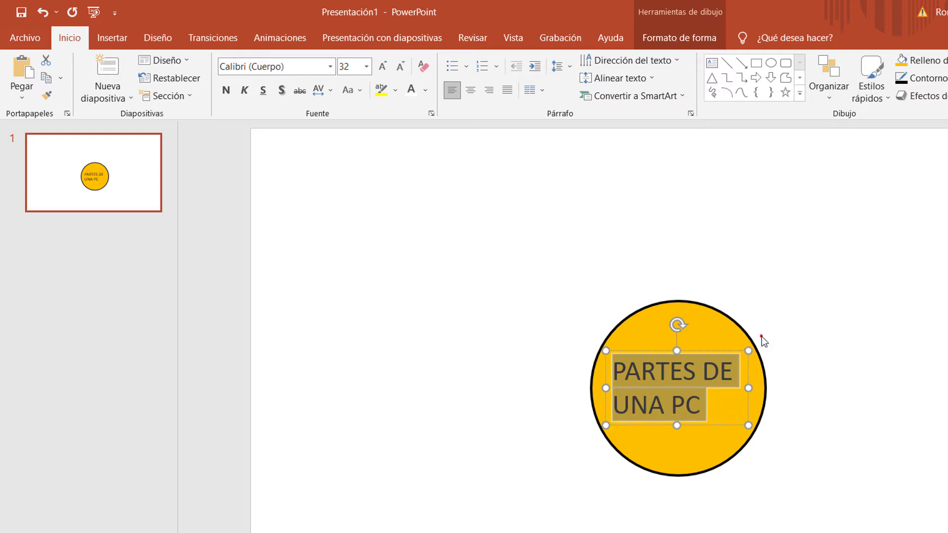
click(761, 337)
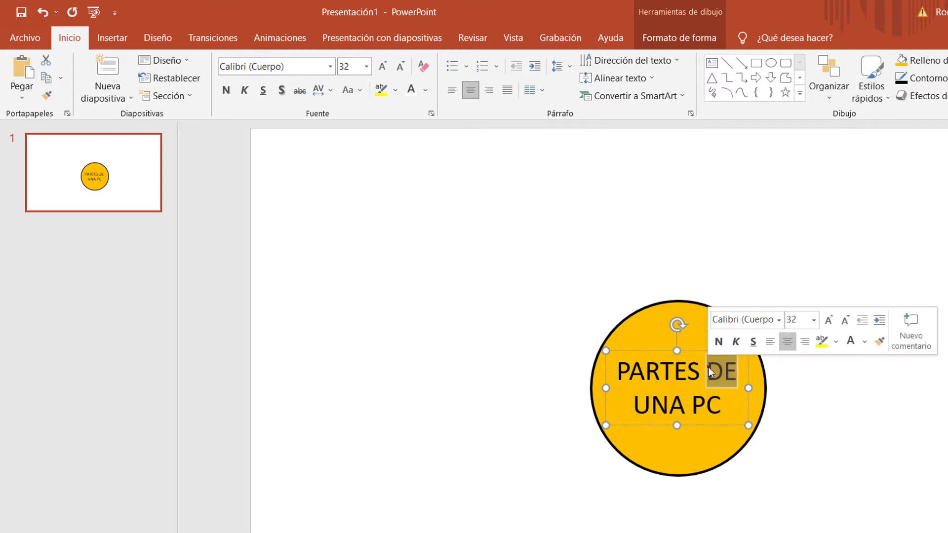
click(718, 342)
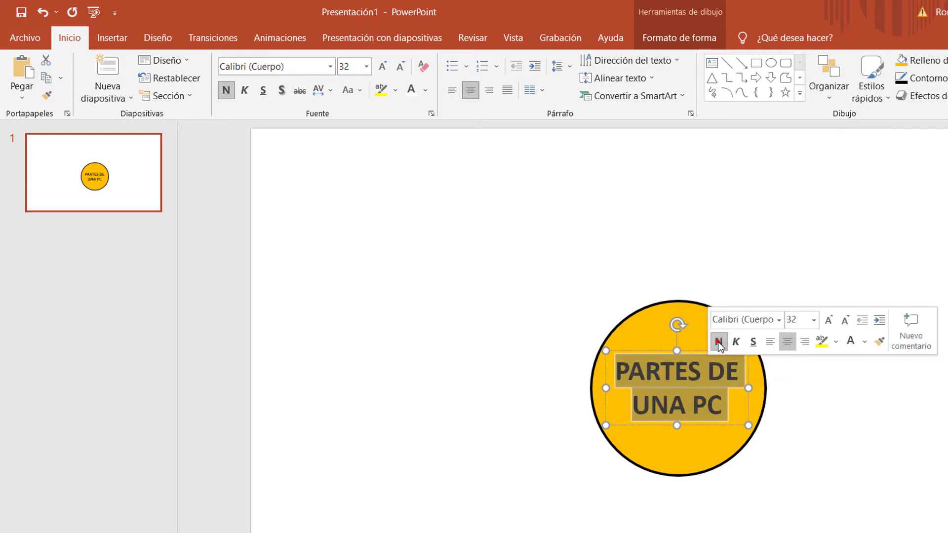
click(912, 420)
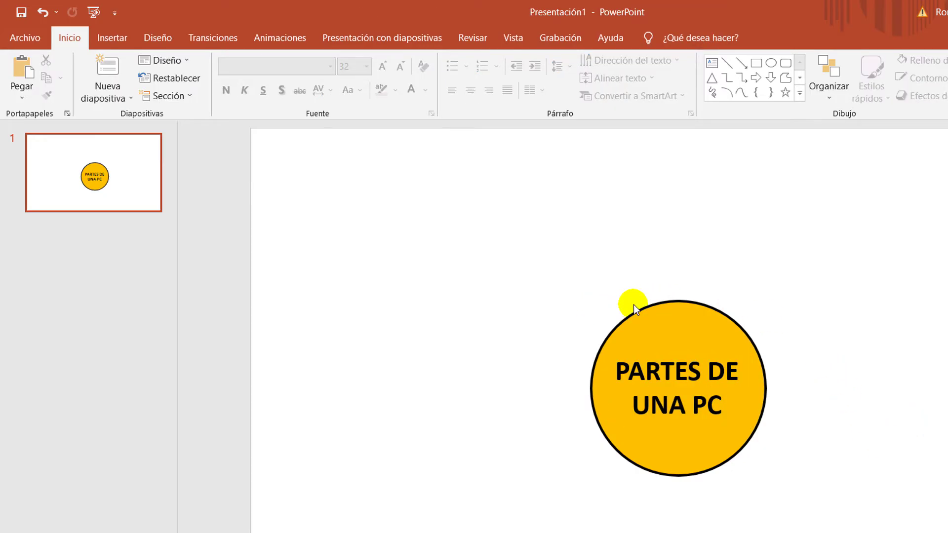
Step: Group the gold circle with its label and move the group slightly left
click(688, 313)
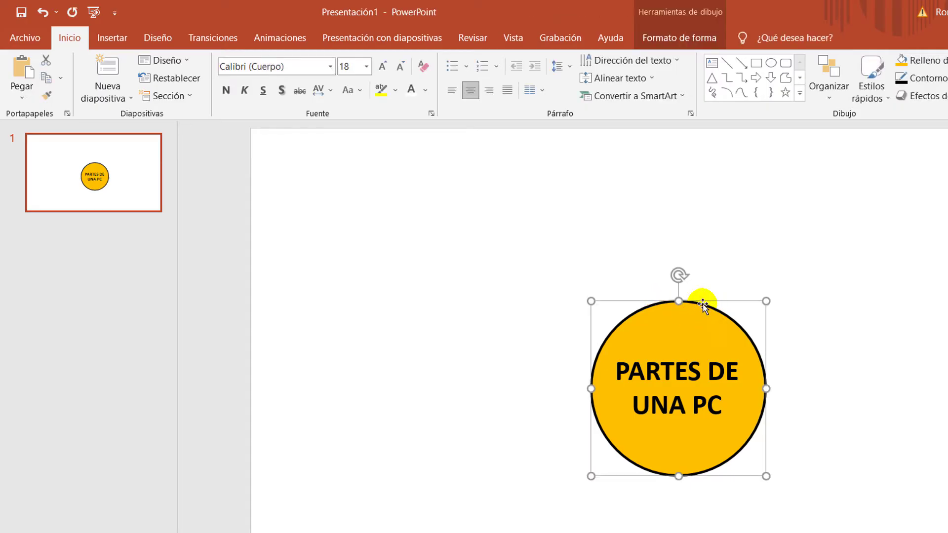
click(702, 380)
click(530, 233)
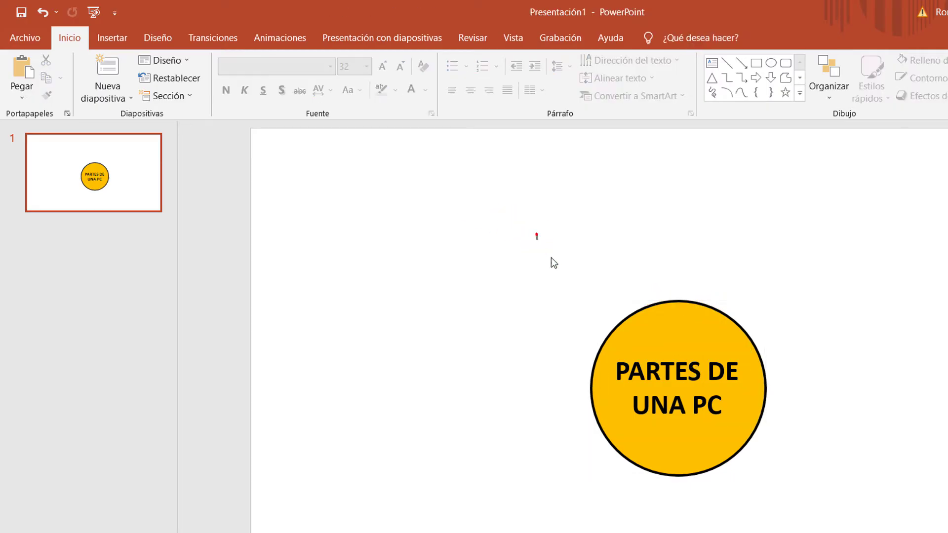
drag(551, 258, 800, 494)
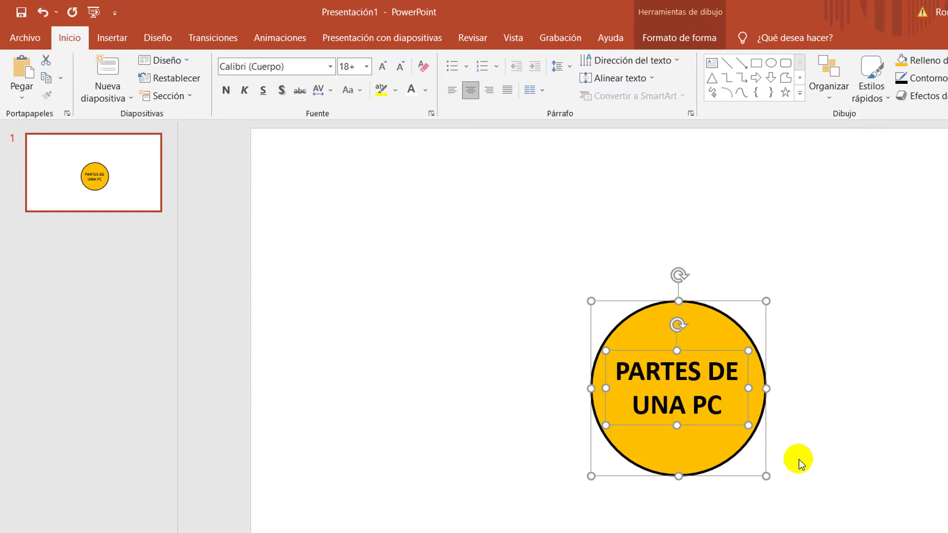
right_click(700, 337)
mouse_move(741, 427)
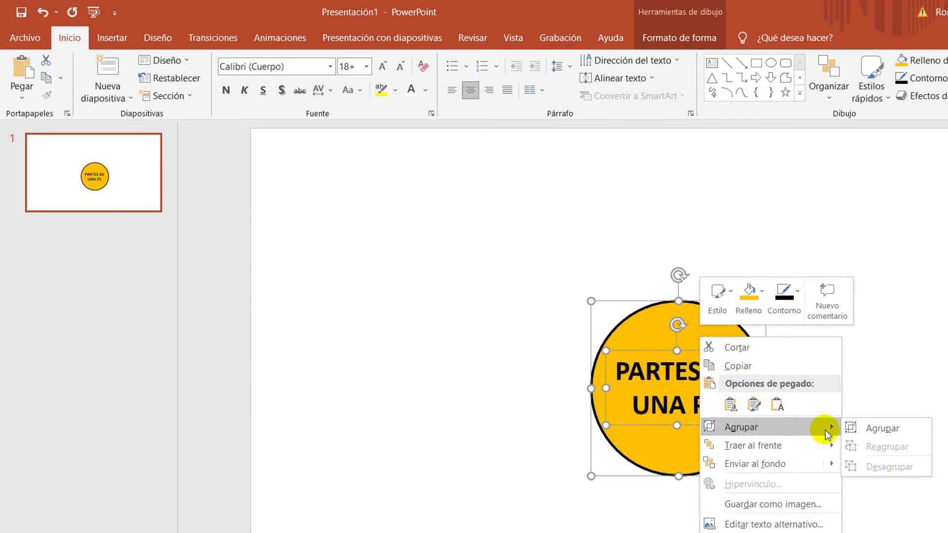
click(875, 432)
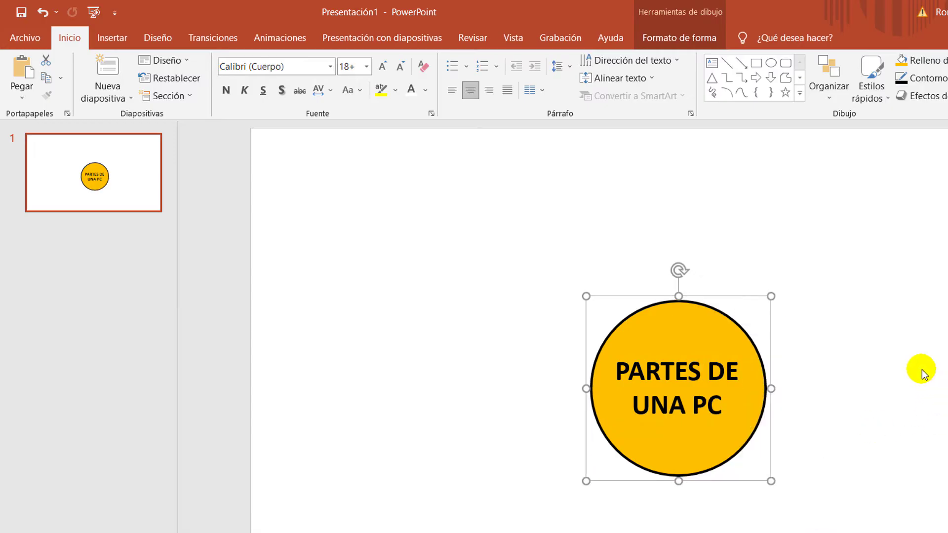
mouse_move(718, 340)
mouse_down()
mouse_move(624, 372)
mouse_move(671, 319)
mouse_up()
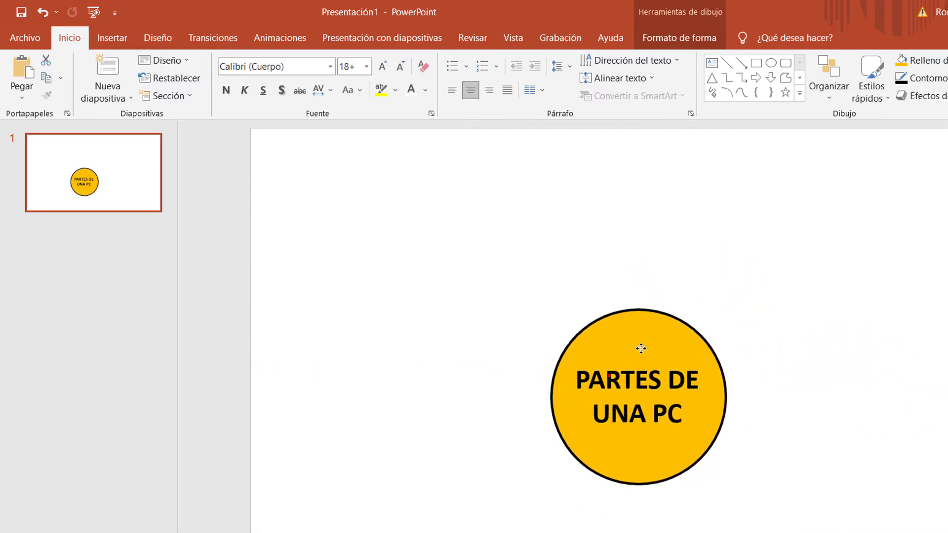
click(733, 317)
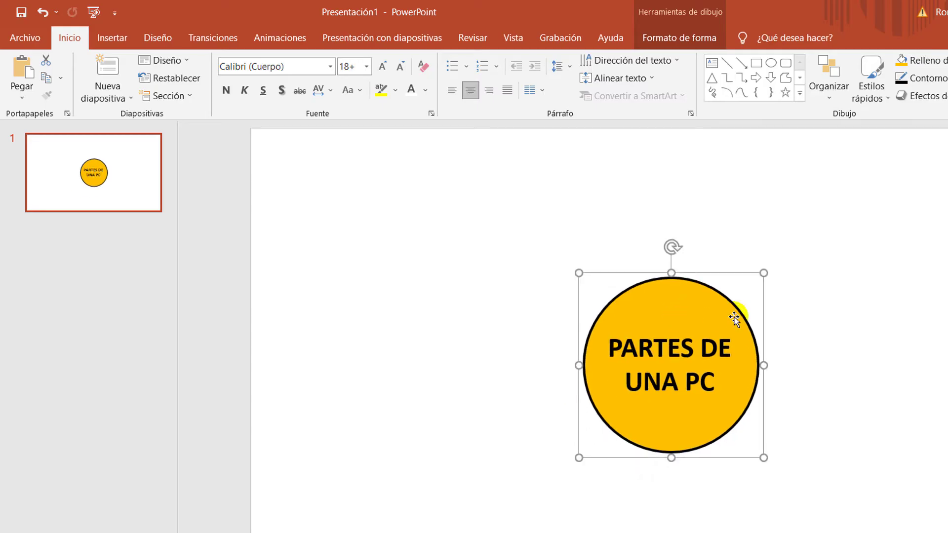
Step: Duplicate the grouped badge with Ctrl-drag to the upper right of the slide
key(ctrl)
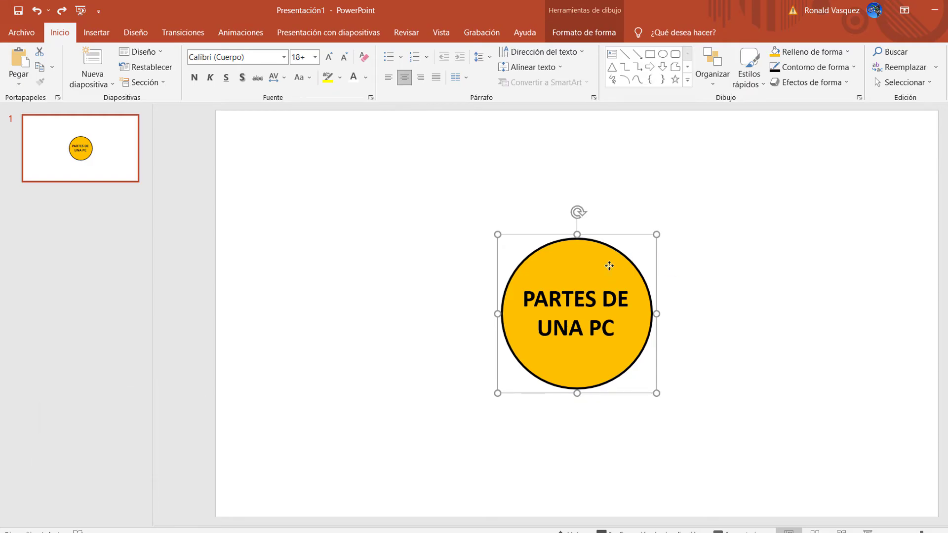
drag(610, 265, 829, 182)
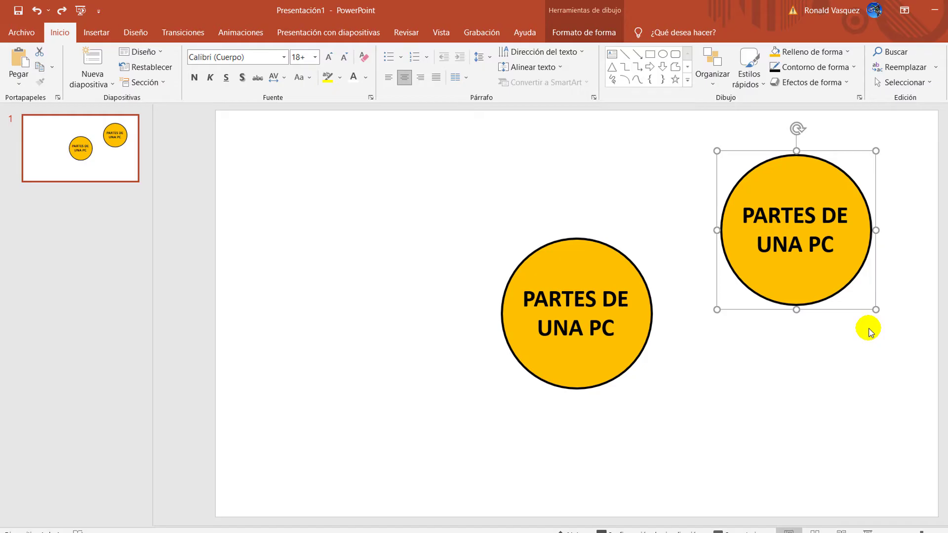
key(shift)
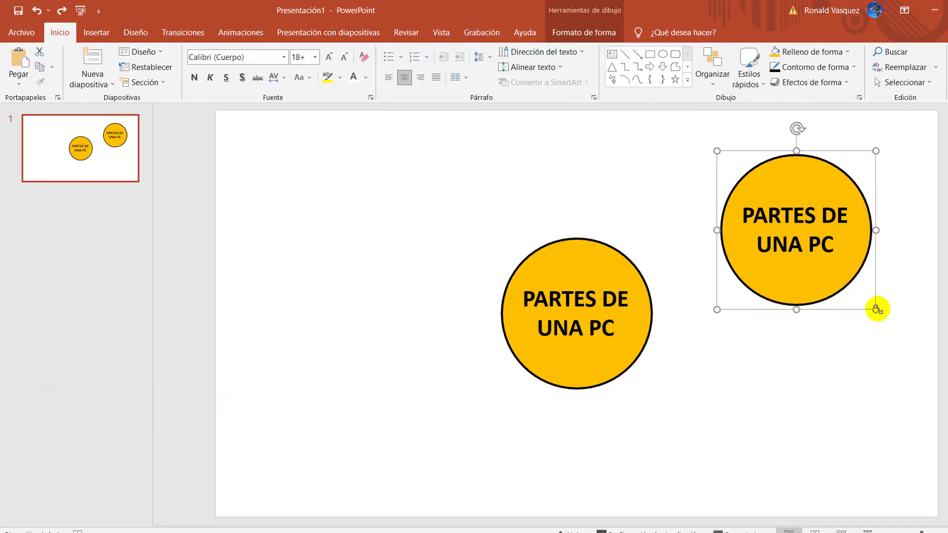
Step: Shrink the upper-right copy and reduce its label text to 18 pt
drag(875, 309, 840, 263)
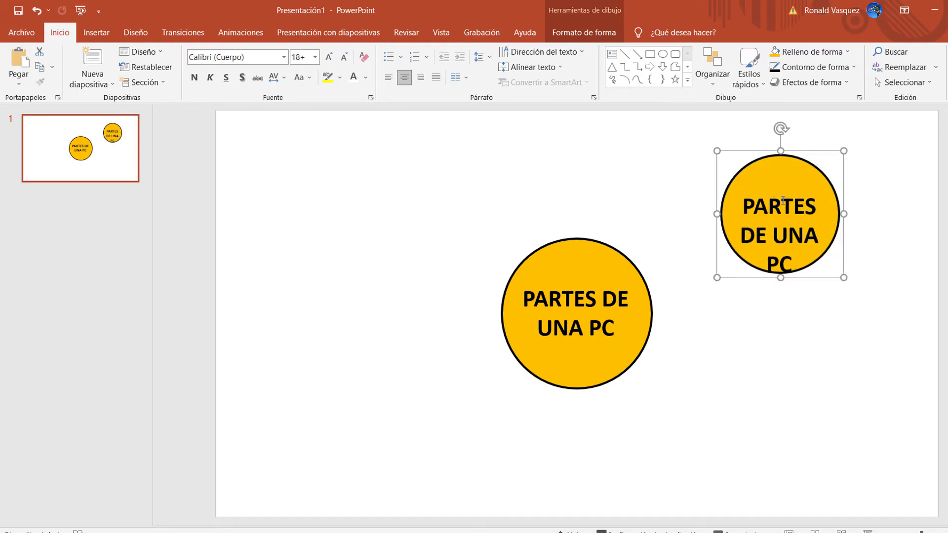
click(782, 201)
triple_click(784, 201)
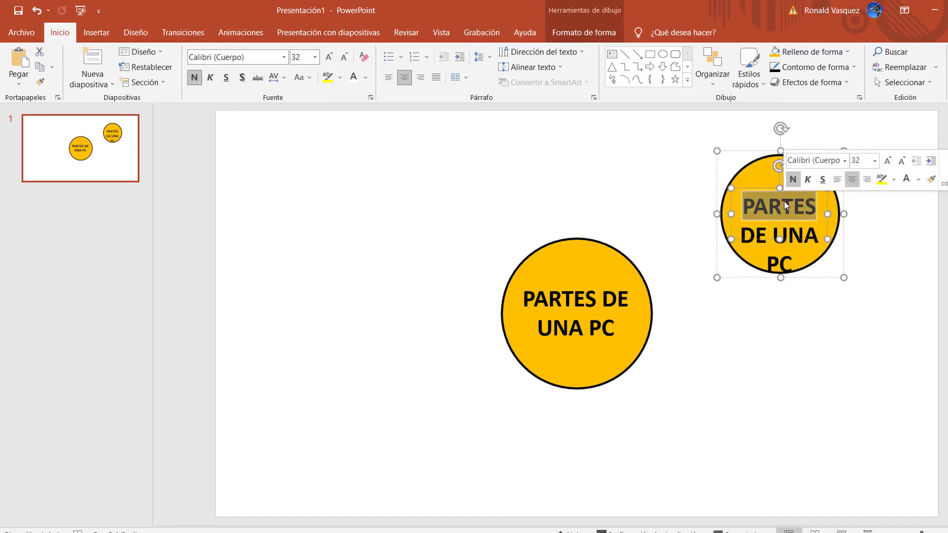
click(903, 162)
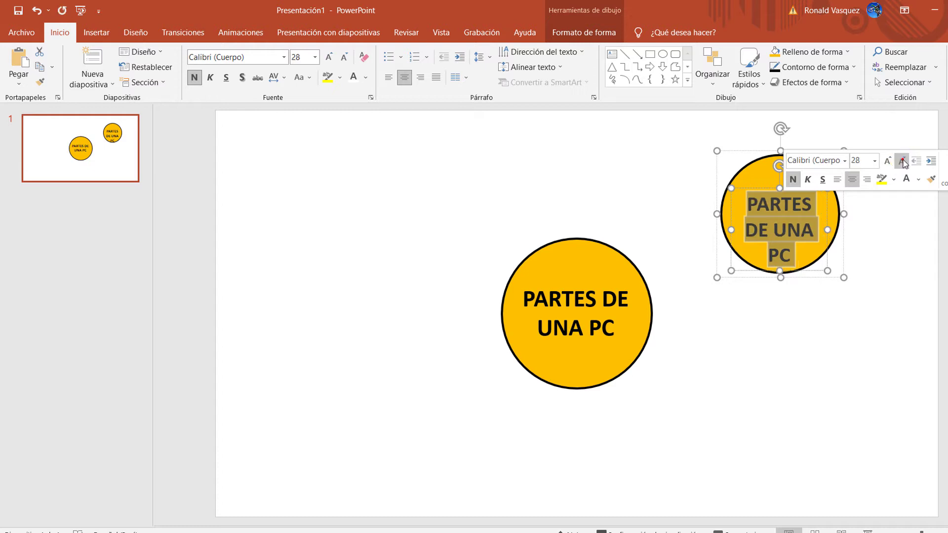
click(903, 161)
click(841, 313)
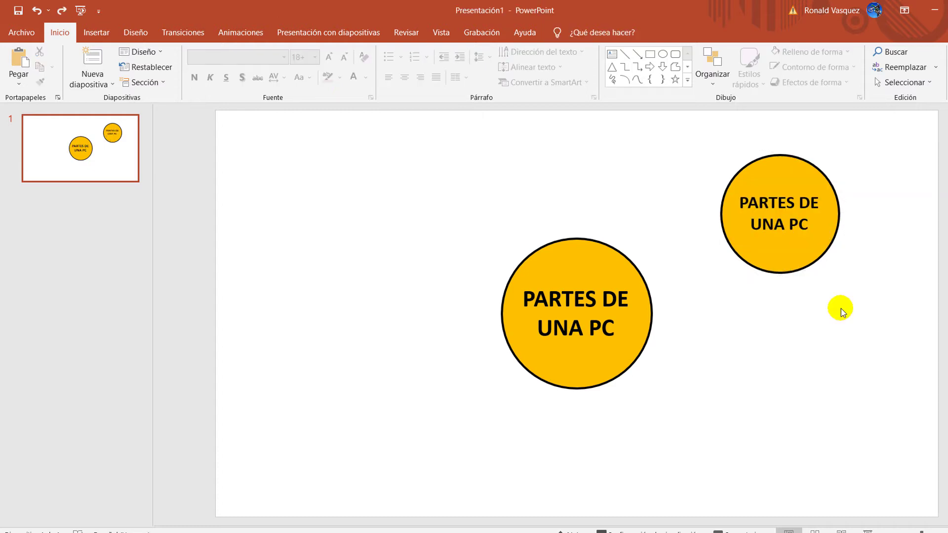
click(783, 259)
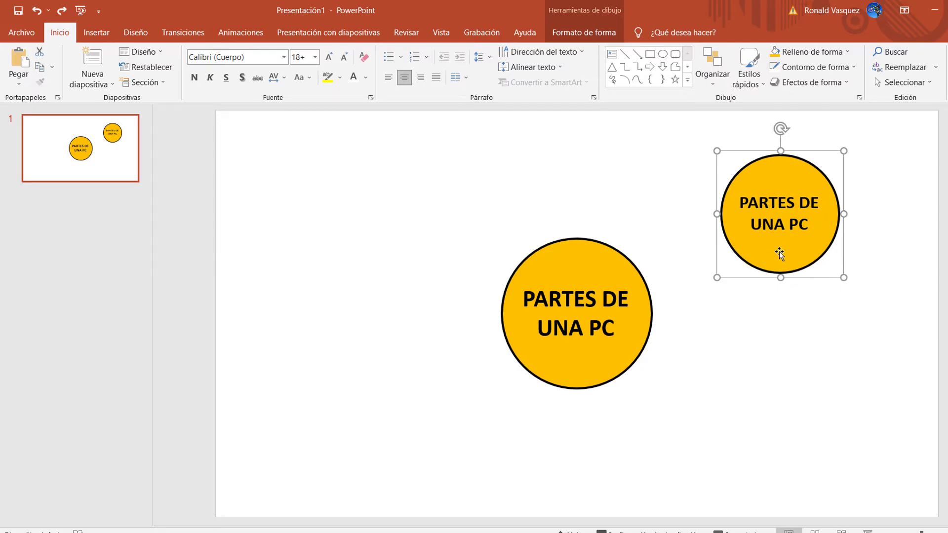
click(786, 262)
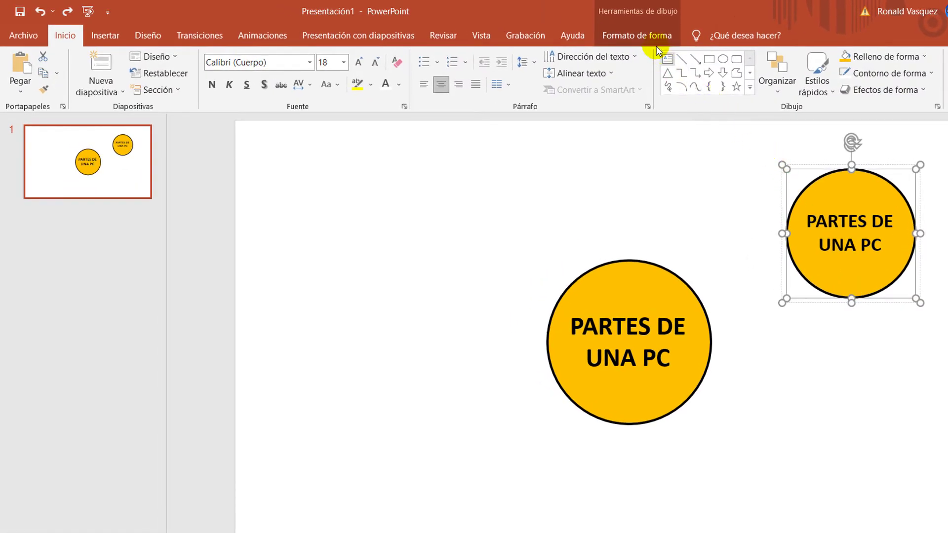
Step: Change the small circle's outline to white at 4½ pt thickness
click(633, 39)
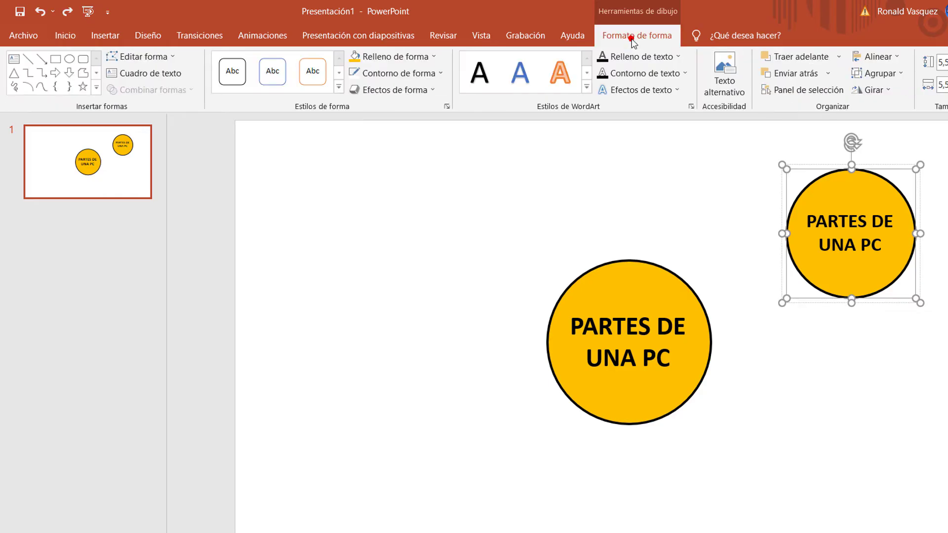
click(434, 75)
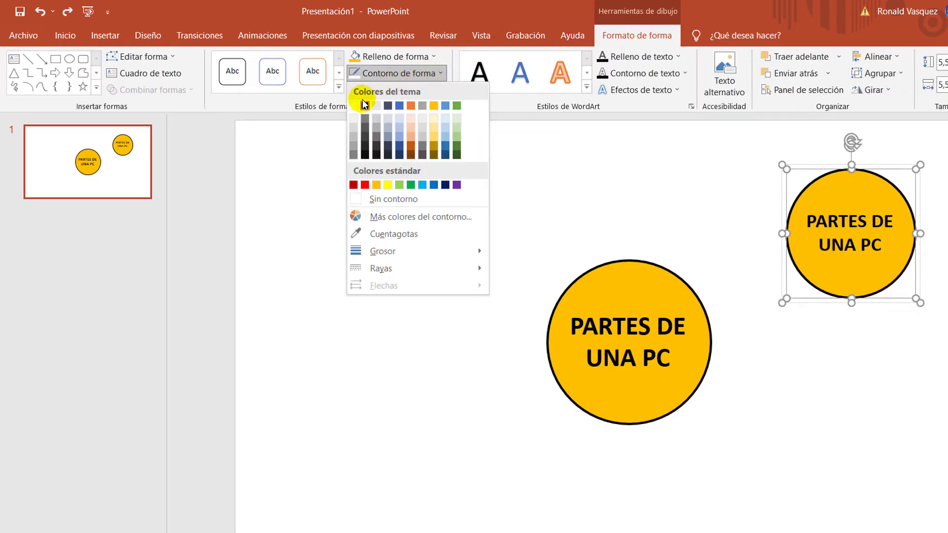
click(354, 106)
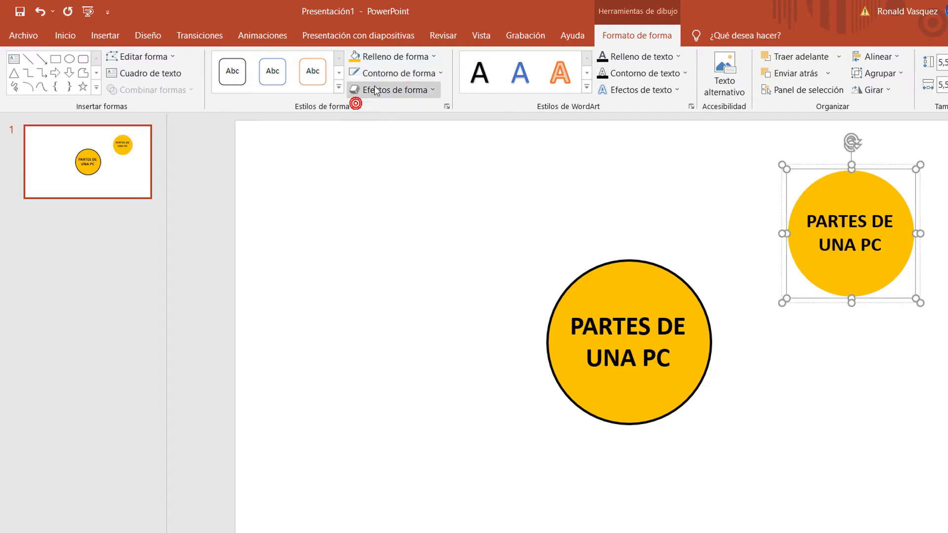
click(410, 73)
mouse_move(383, 251)
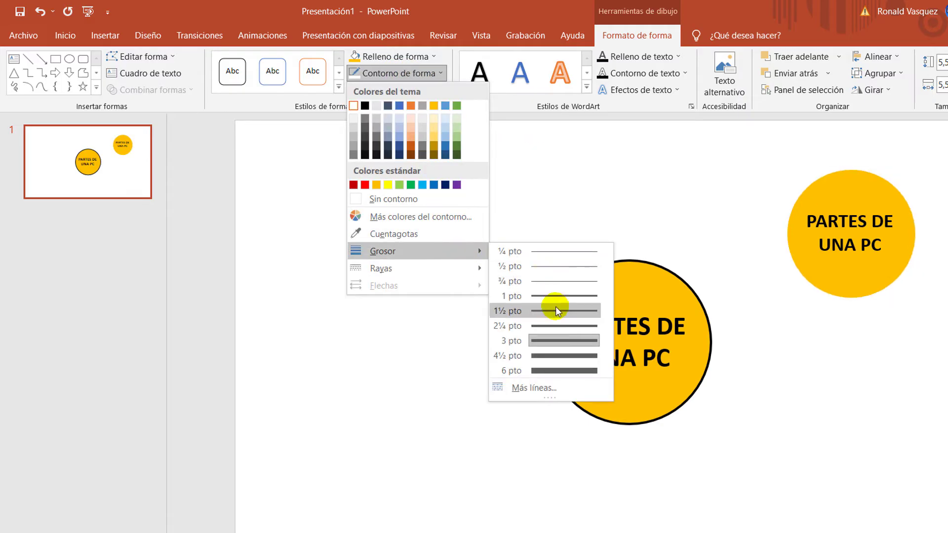
click(551, 357)
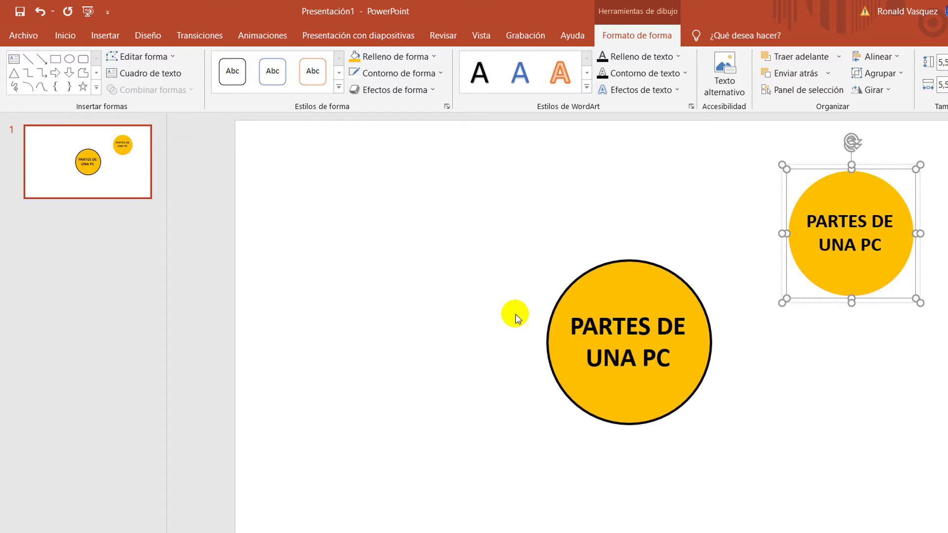
click(456, 251)
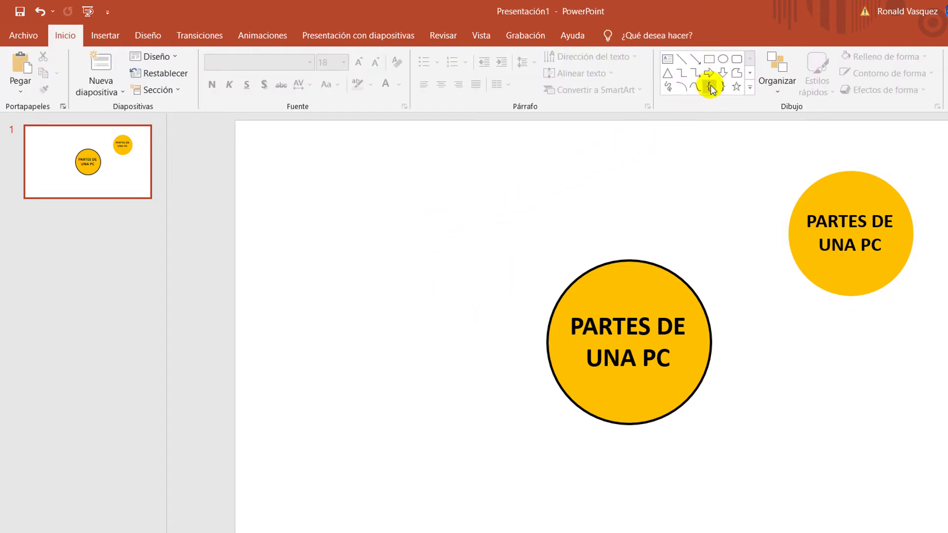
Step: Draw a 6,19 cm blue circle, send it to the back and centre it behind the small badge
click(724, 61)
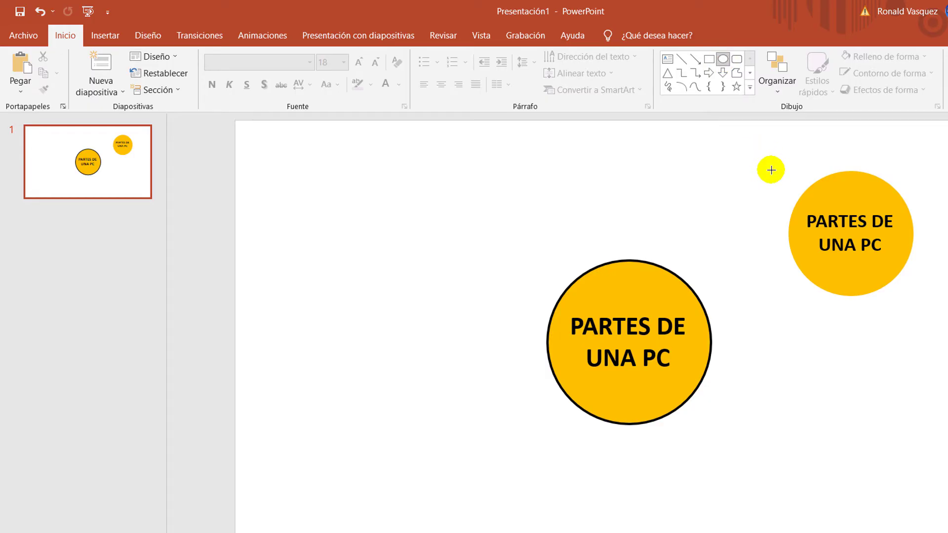
mouse_move(770, 170)
mouse_down()
mouse_move(929, 294)
mouse_move(916, 251)
mouse_up()
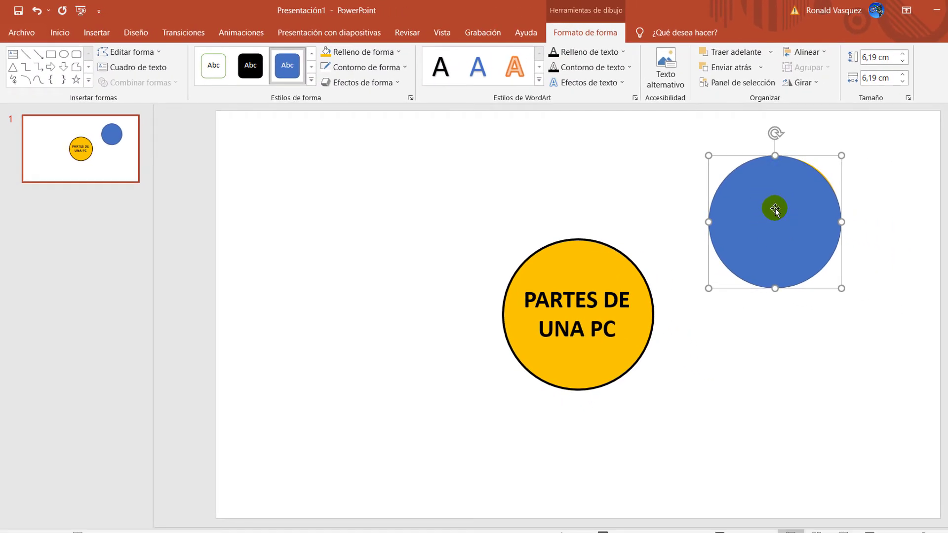
right_click(775, 209)
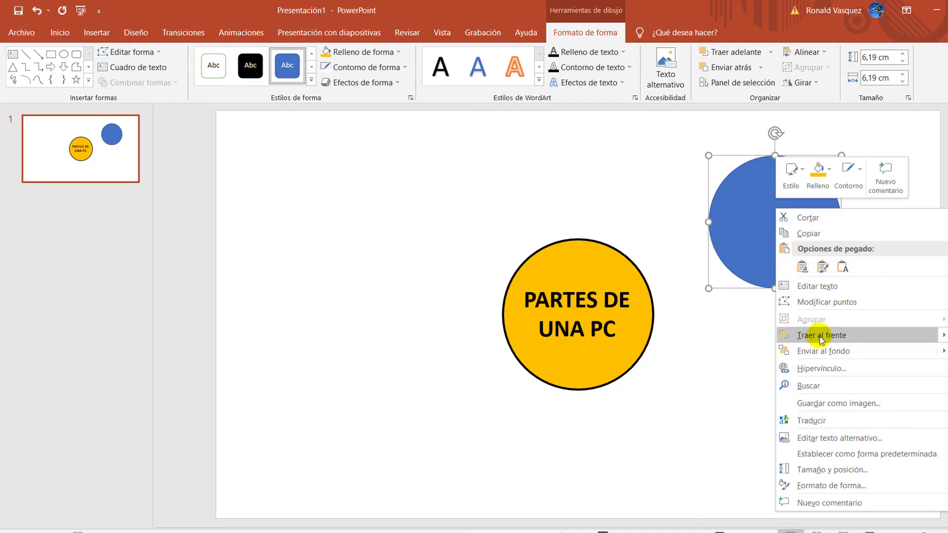
click(836, 352)
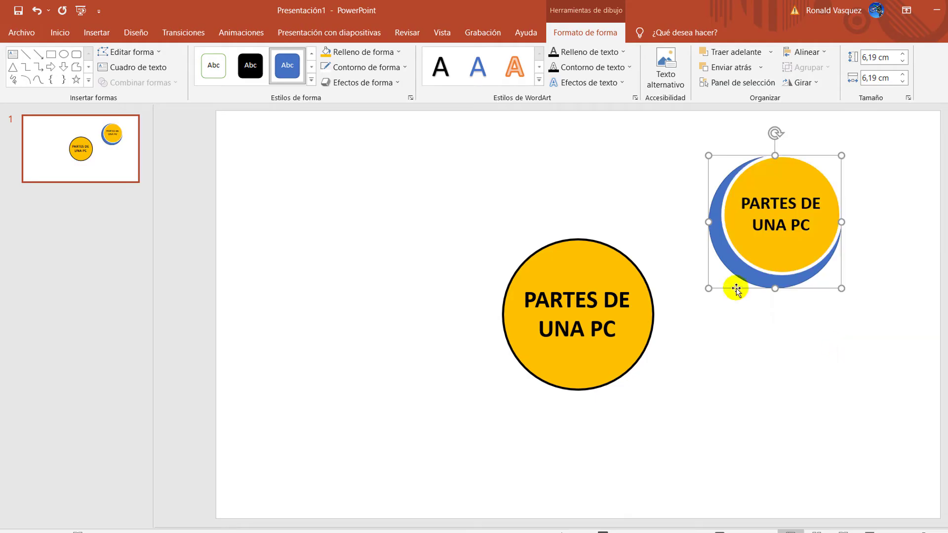
drag(723, 262, 732, 259)
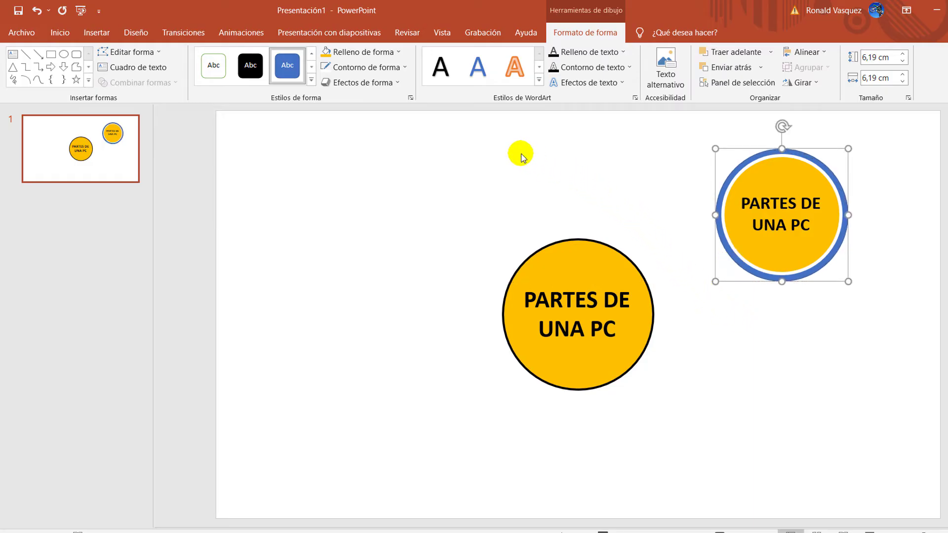
Step: Recolour the ring Naranja Énfasis 2 Claro 40% and resize the inner circle to 5,52 cm
click(368, 52)
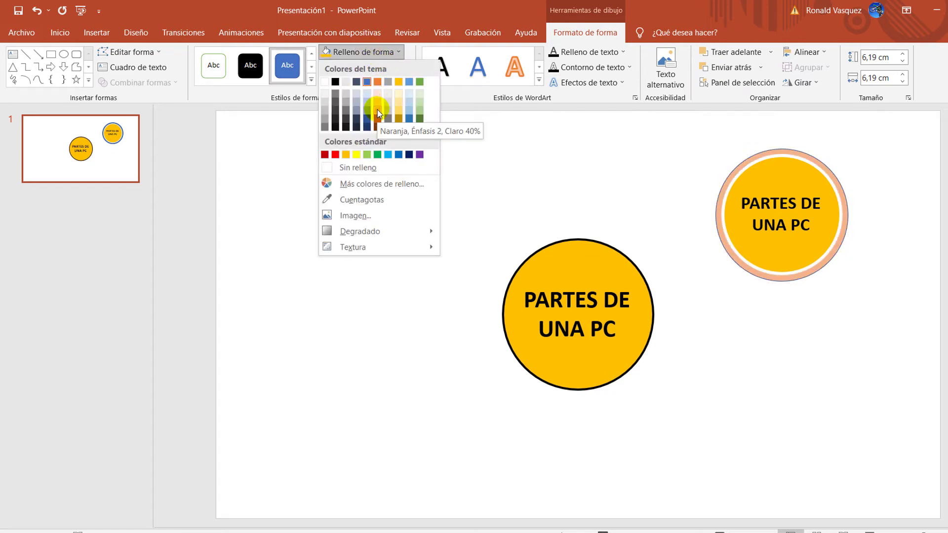
key(Escape)
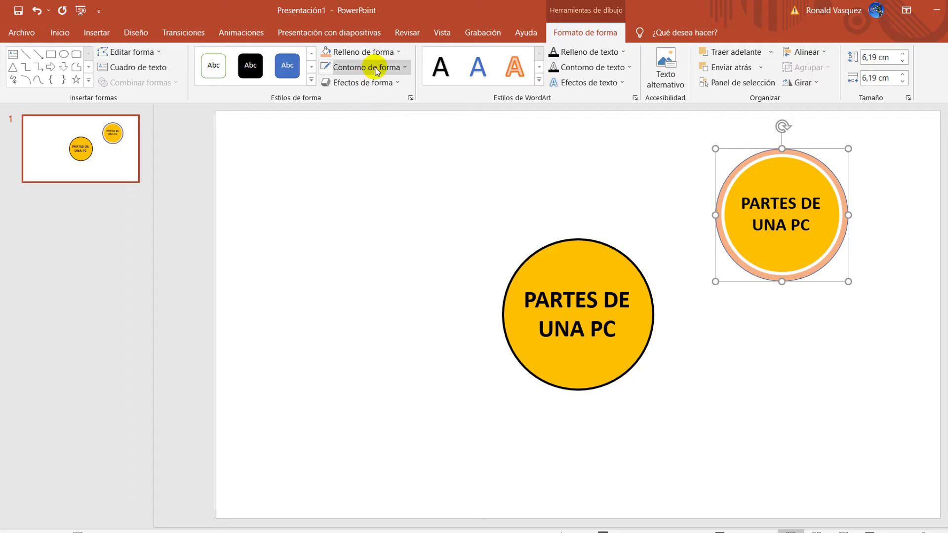
click(376, 71)
key(Escape)
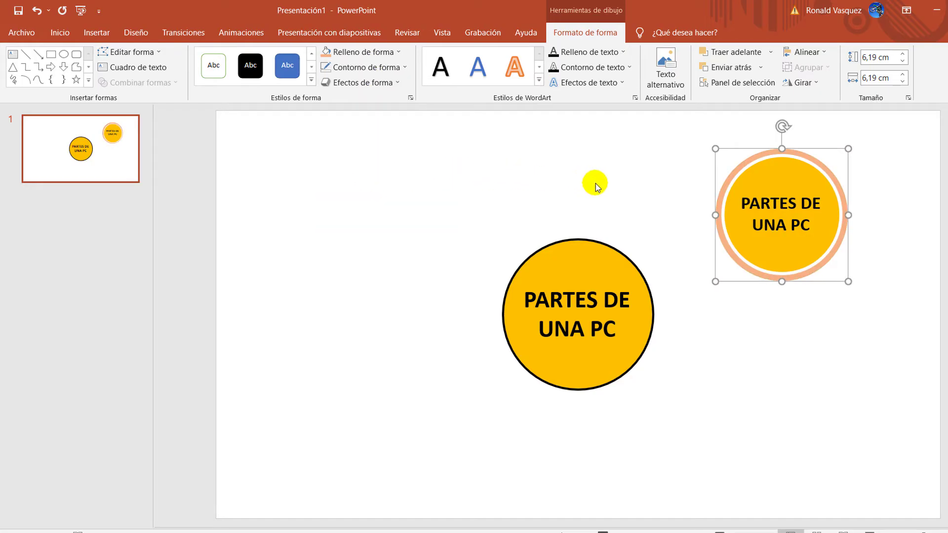
key(ctrl+z)
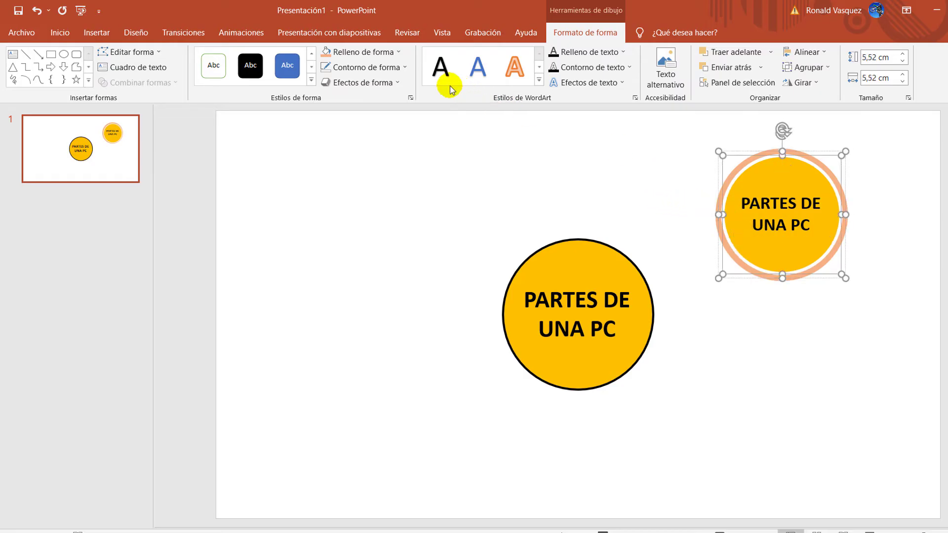
Step: Fill the inner circle a matching peach
click(385, 54)
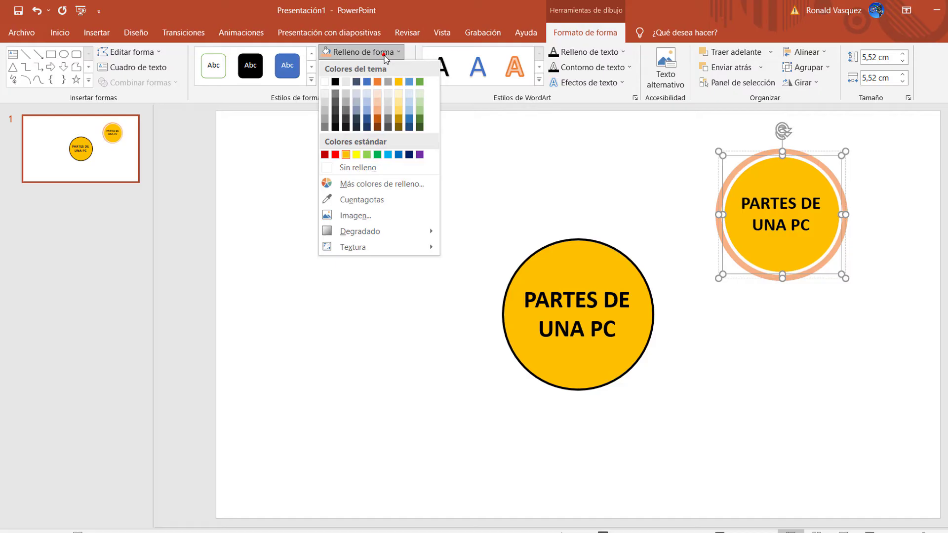
click(377, 105)
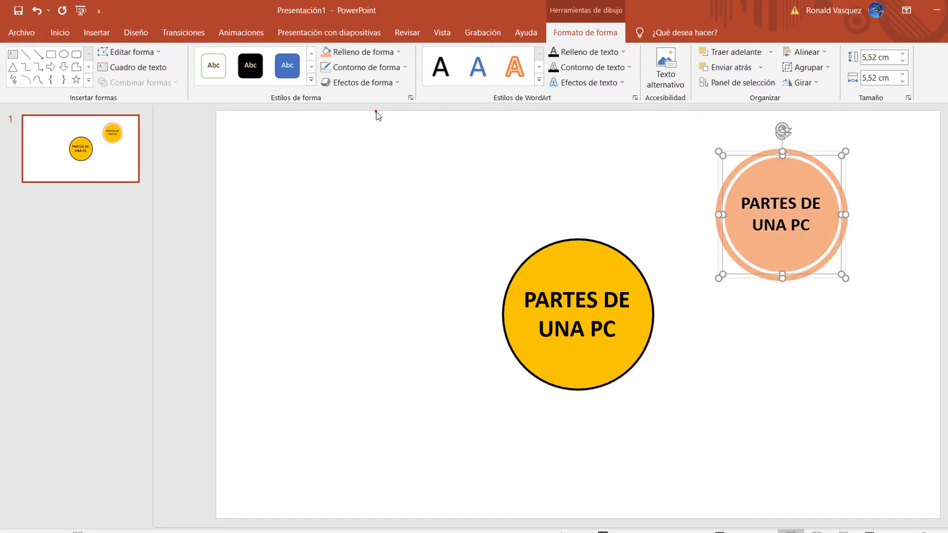
click(844, 340)
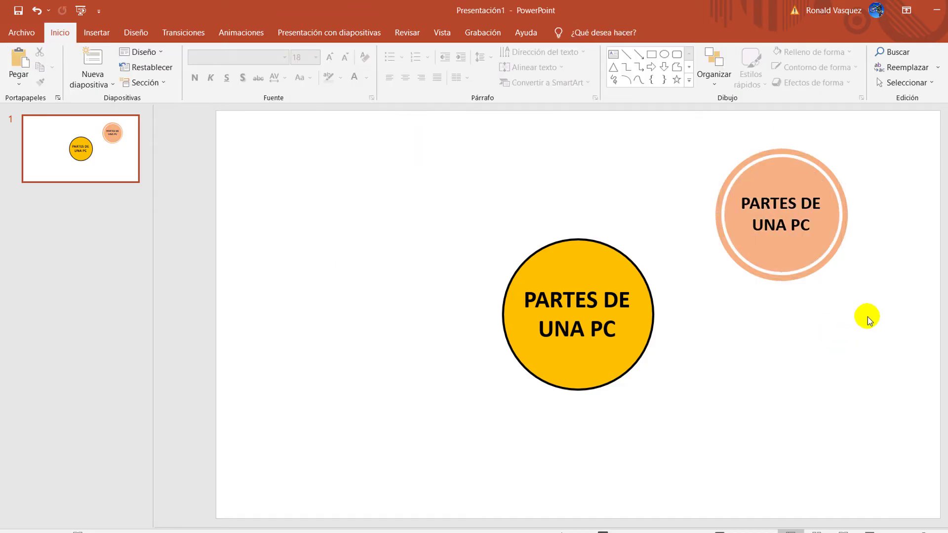
Step: Select the peach circle with its ring and group them into one shape
drag(898, 297, 690, 120)
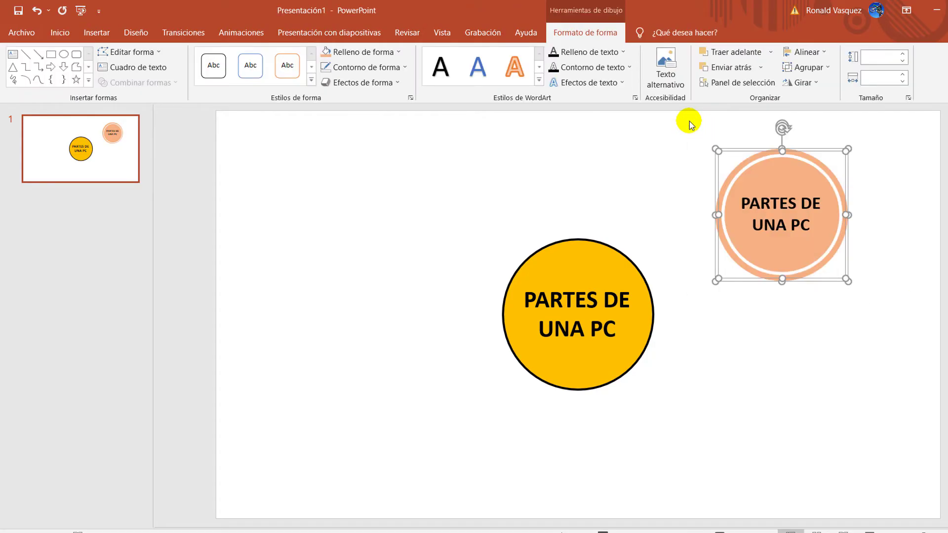
right_click(798, 183)
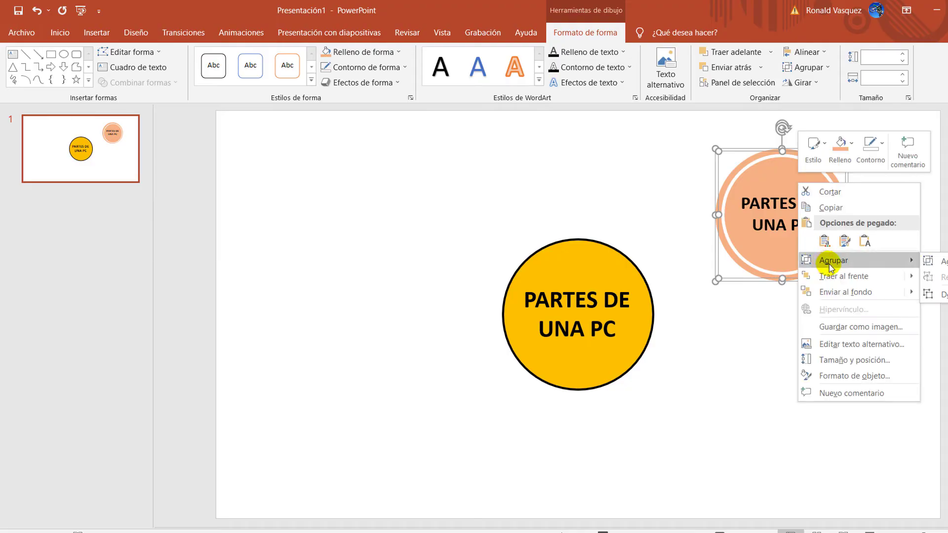
click(934, 260)
Step: Nudge the grouped peach circle up into the top-right position
click(885, 219)
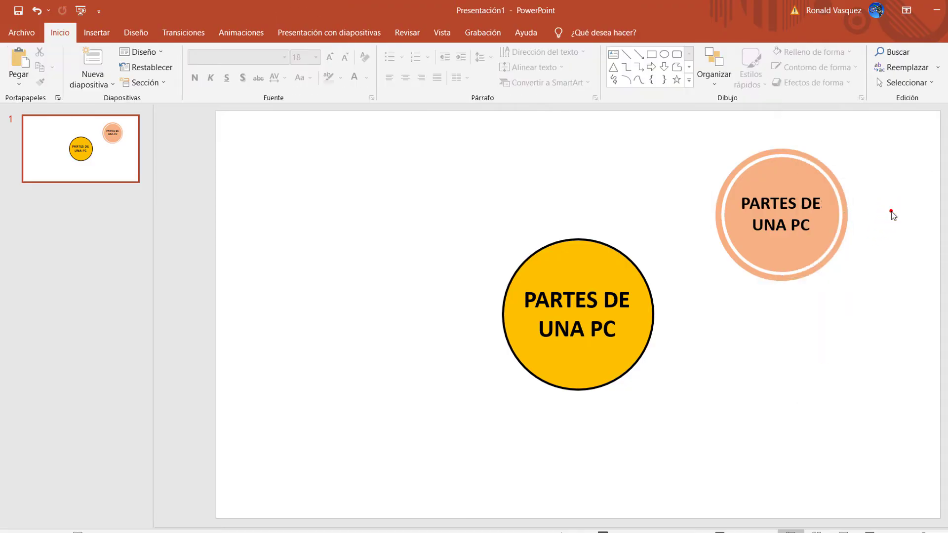
click(797, 183)
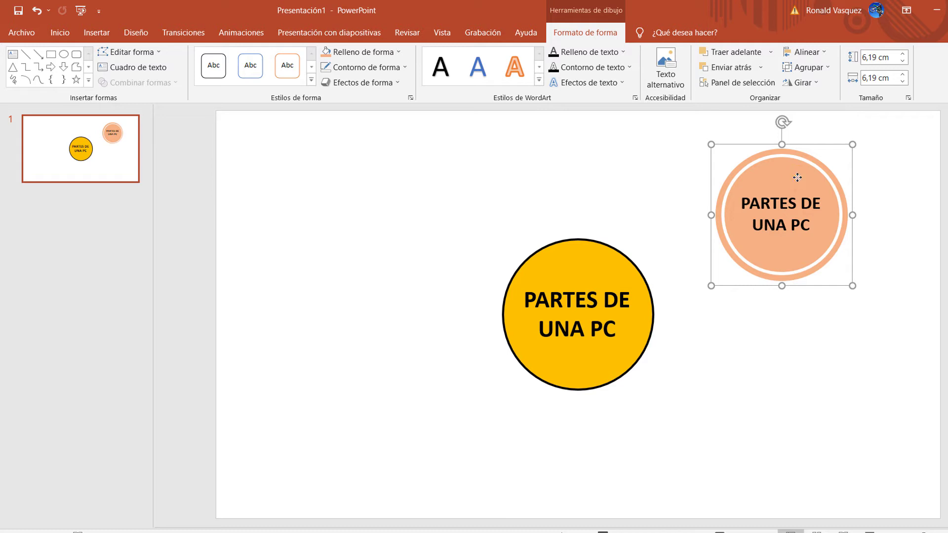
drag(798, 177, 808, 172)
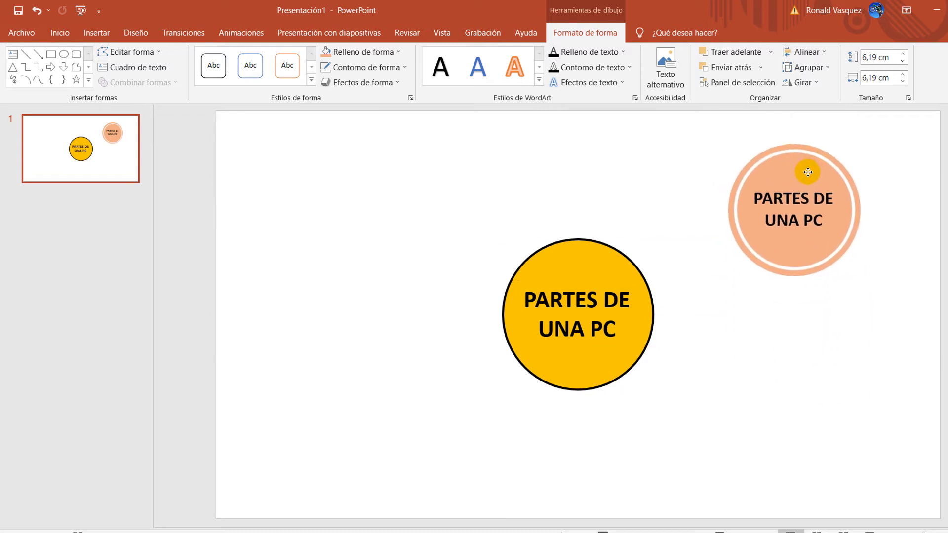
drag(808, 172, 798, 165)
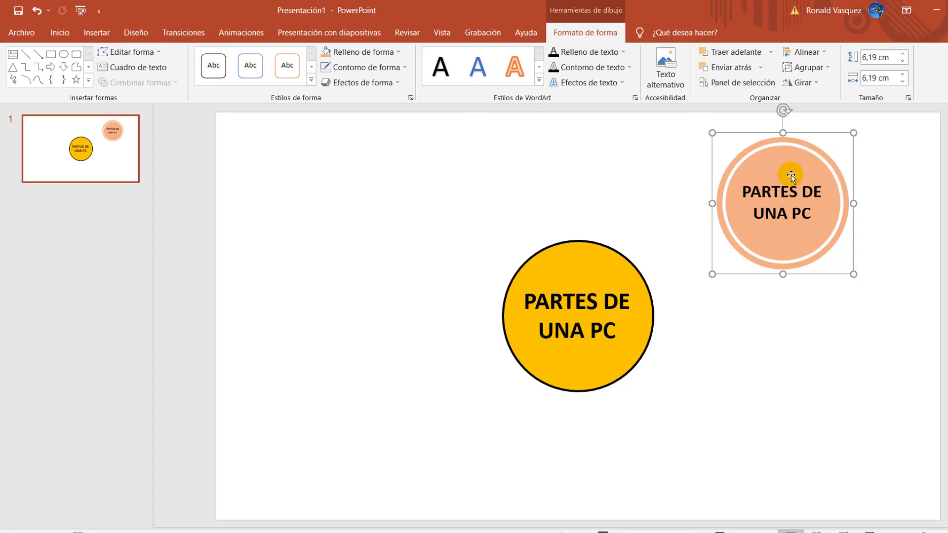
Step: Ctrl-drag copies of the peach ringed circle below it and to the left of the yellow centre
key(ctrl)
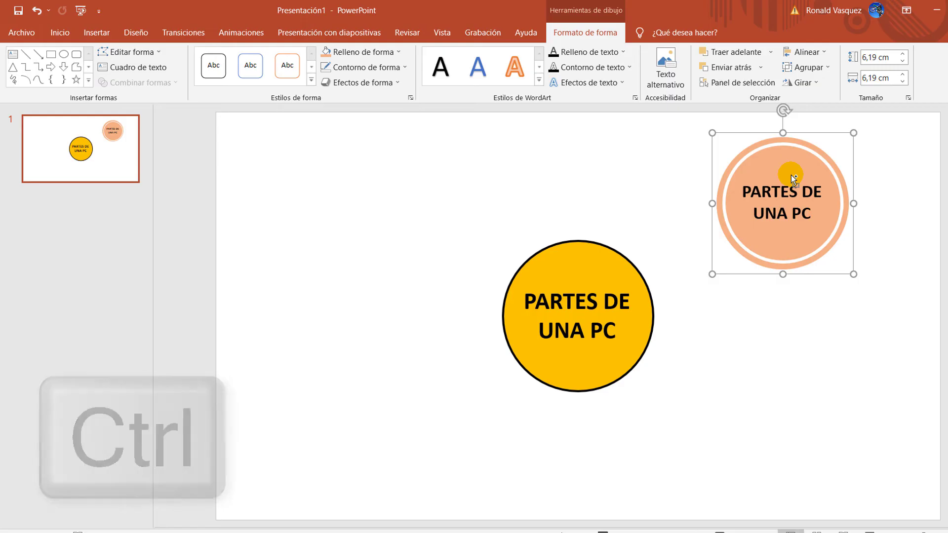
ctrl+click(791, 175)
drag(792, 175, 791, 374)
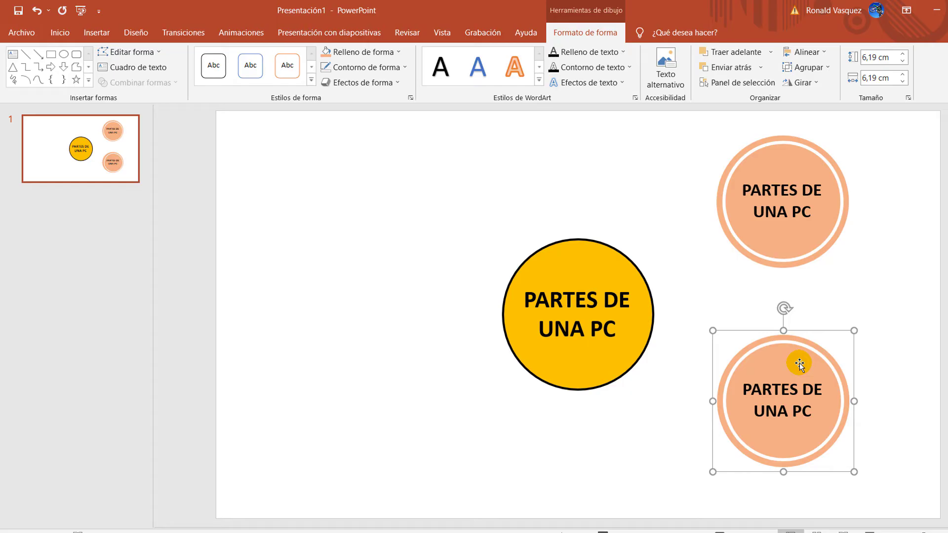
mouse_move(799, 364)
mouse_down()
mouse_move(327, 363)
mouse_move(333, 179)
mouse_up()
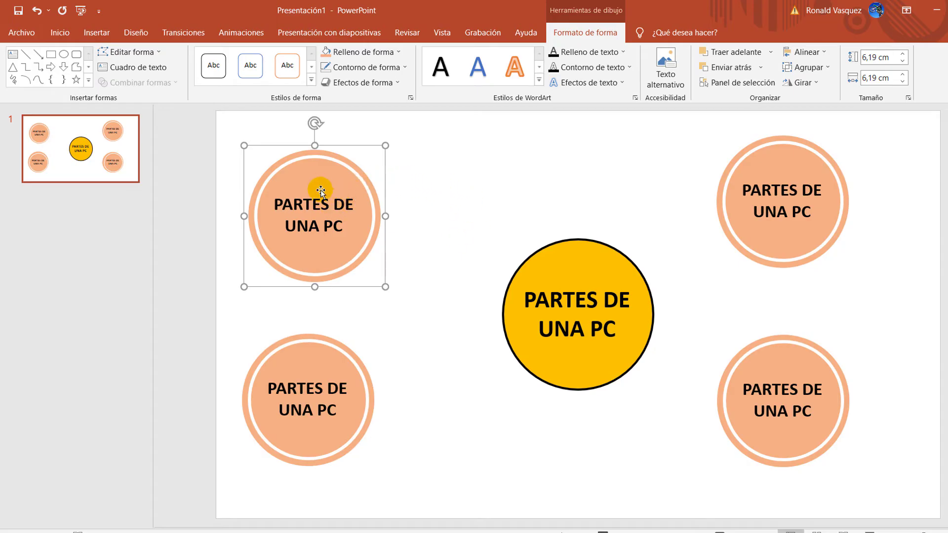
click(341, 178)
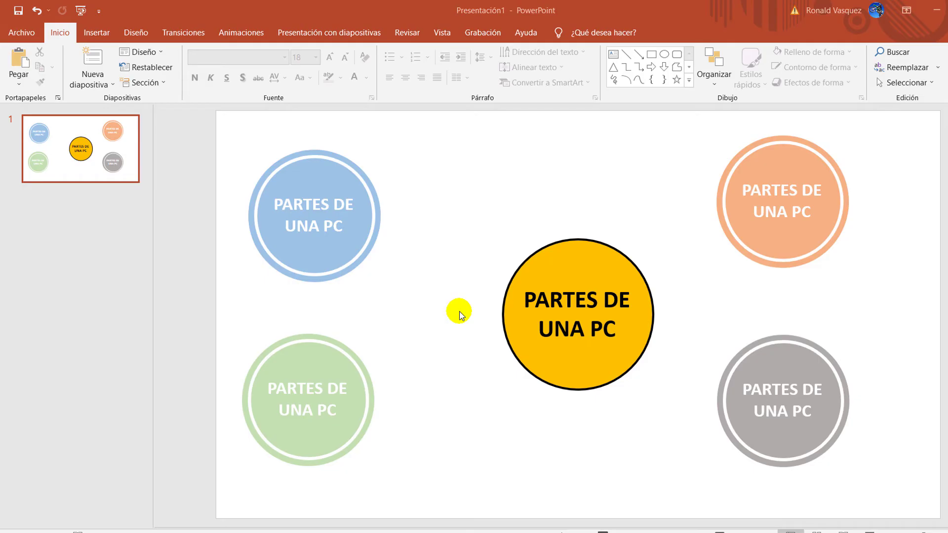
click(610, 255)
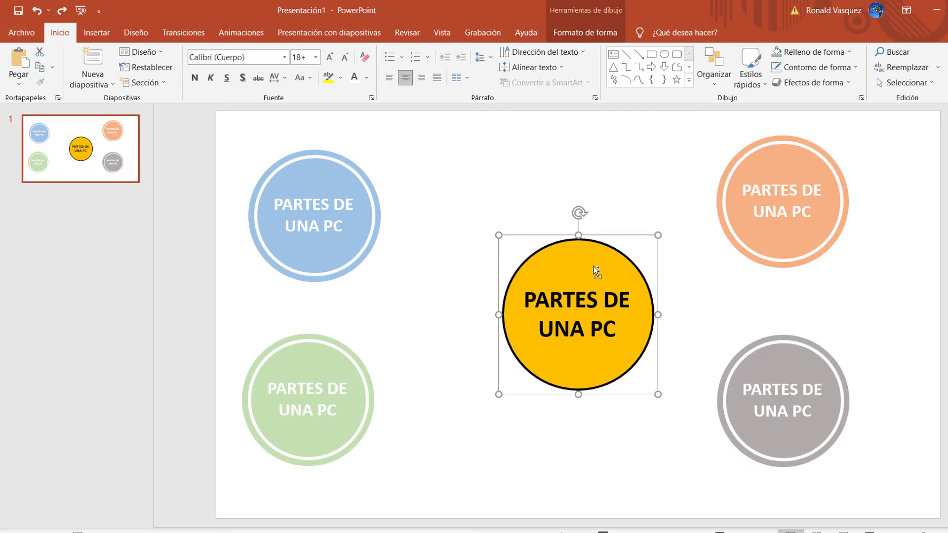
Step: Copy the yellow circle to the top right, shrink it, and reduce its PARTES DE UNA PC text to fit
drag(596, 270, 865, 171)
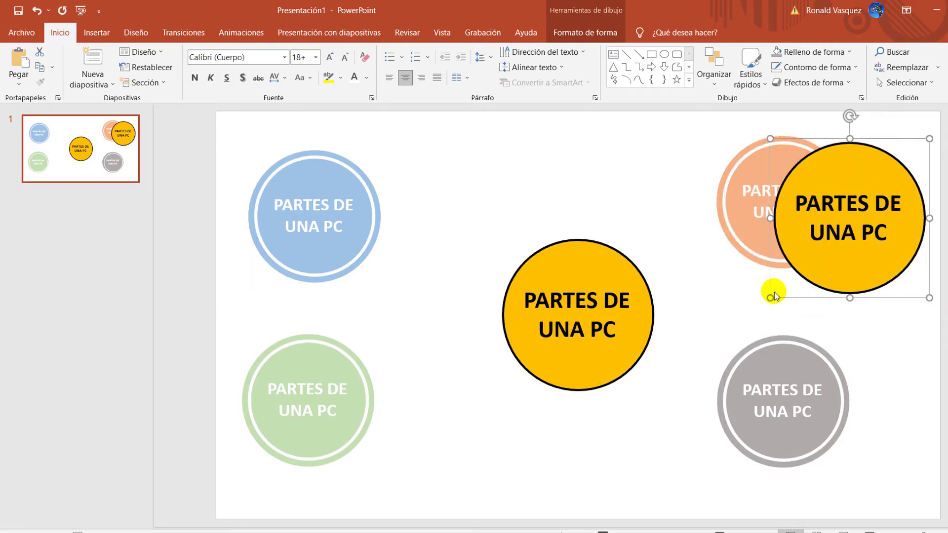
mouse_move(770, 298)
mouse_down()
mouse_move(847, 230)
mouse_move(800, 213)
mouse_up()
triple_click(827, 237)
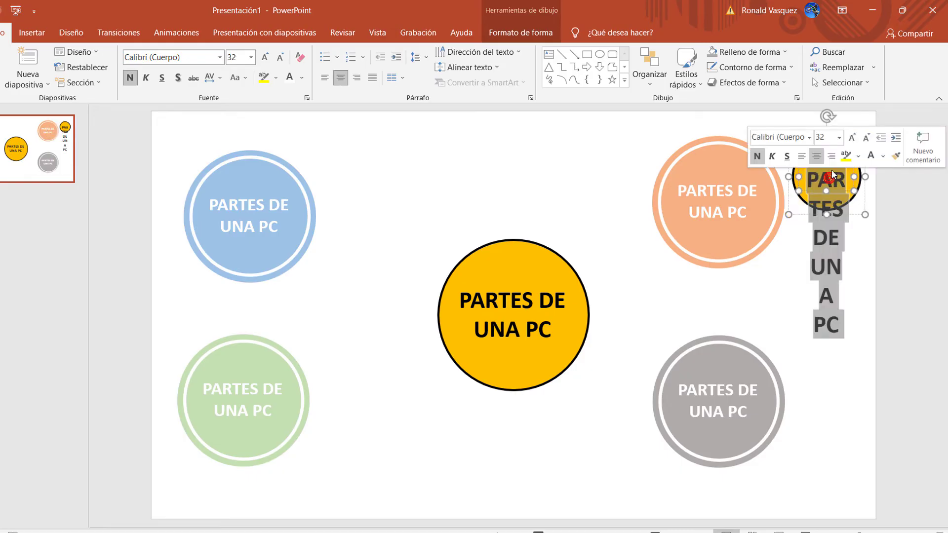
click(867, 137)
click(872, 138)
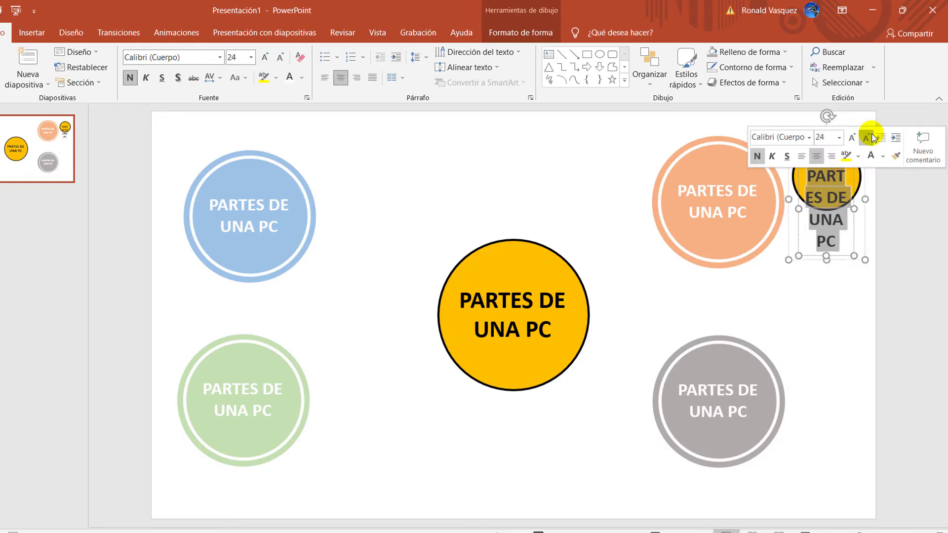
click(872, 138)
click(872, 137)
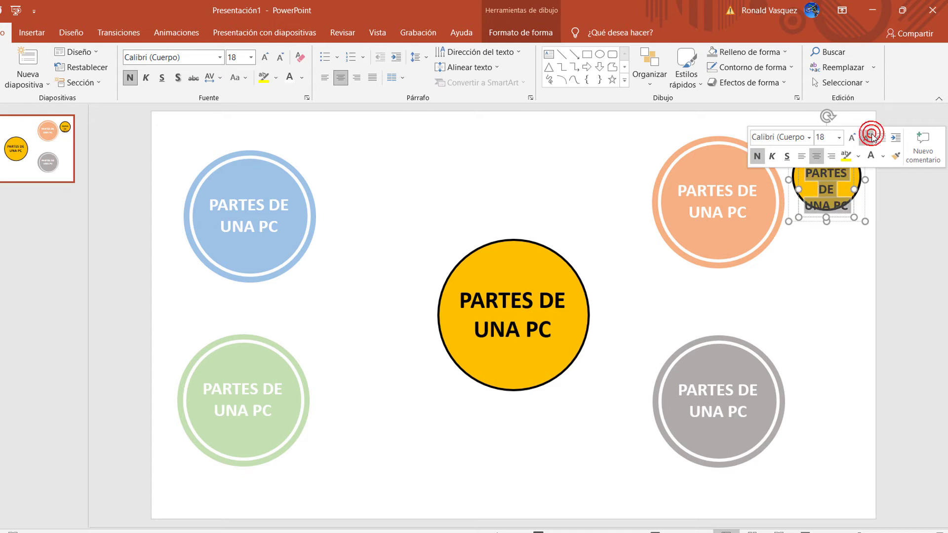
click(872, 138)
click(872, 138)
click(862, 148)
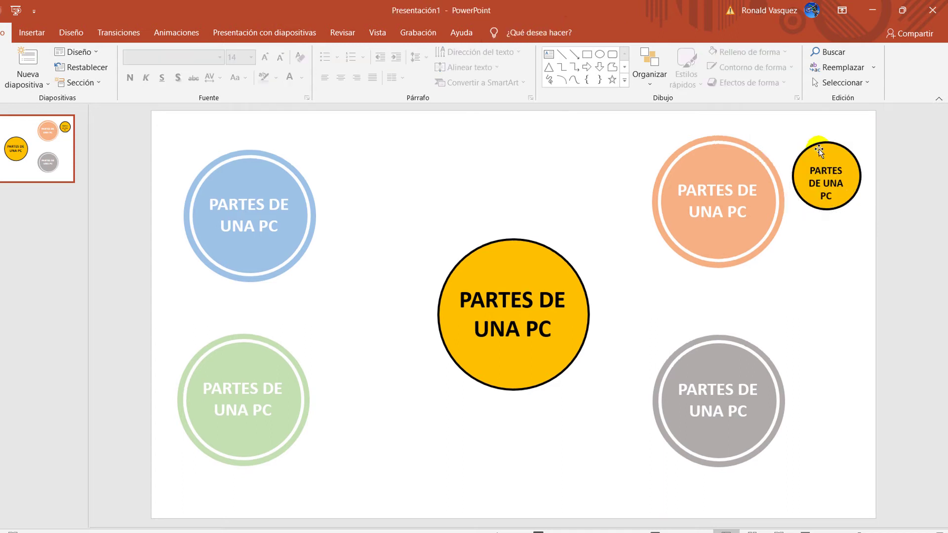
click(819, 149)
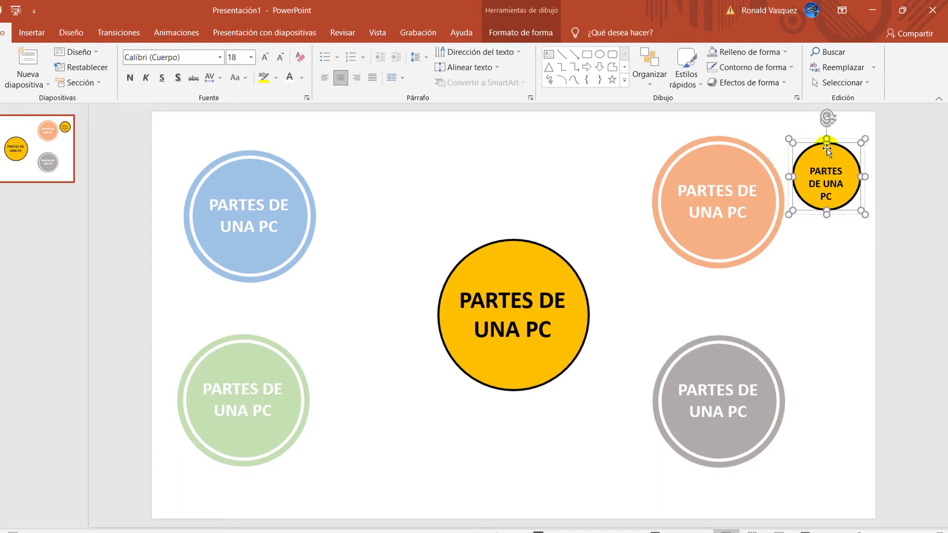
Step: Remove the small circle's outline and fill it light orange
click(521, 32)
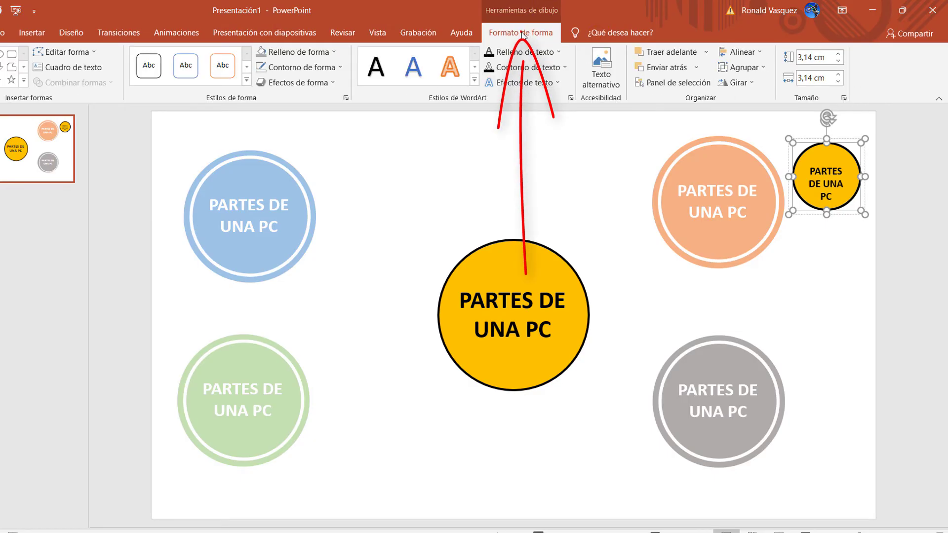
click(329, 68)
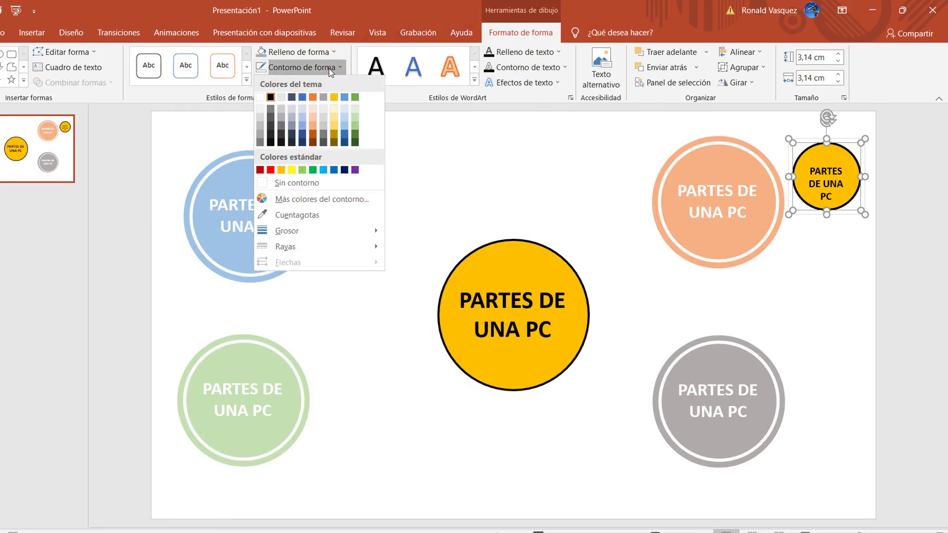
click(302, 186)
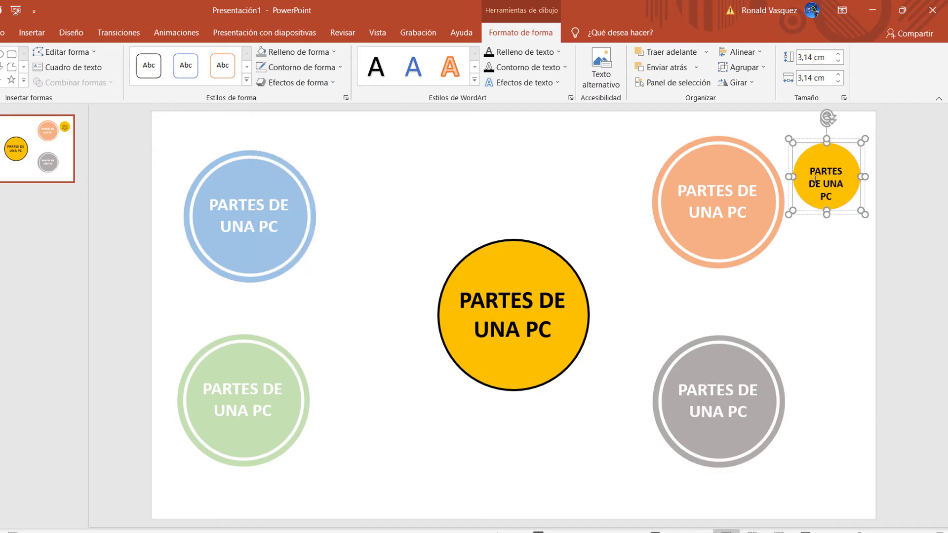
click(334, 54)
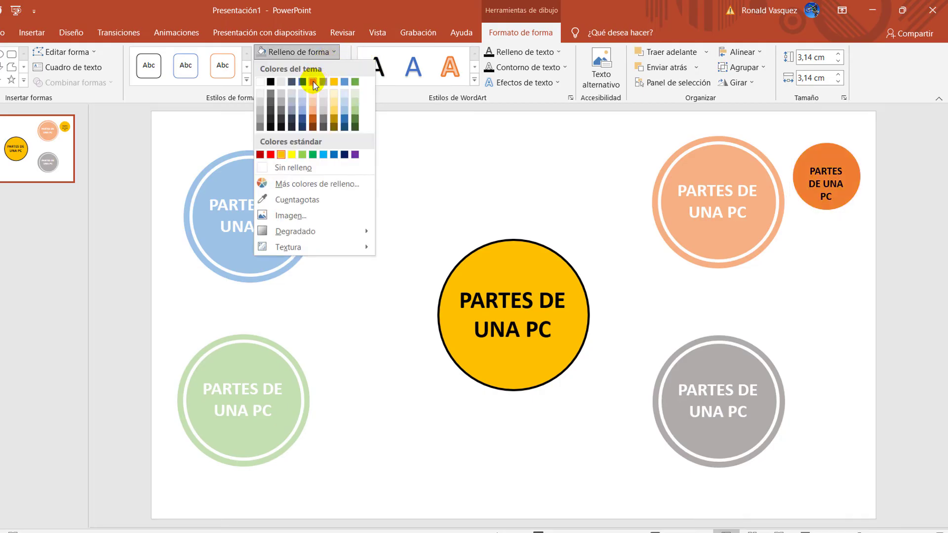
click(315, 113)
click(828, 245)
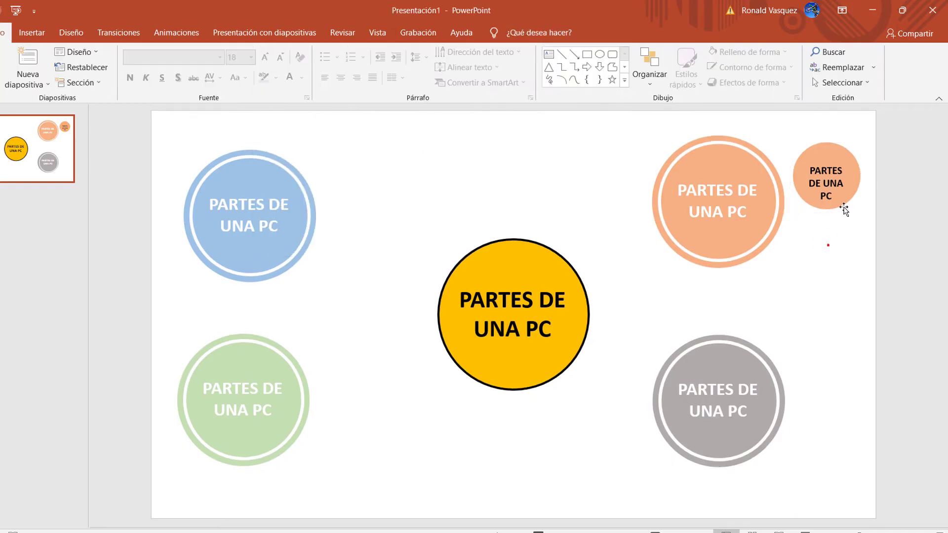
Step: Copy the small orange circle below it as a second satellite
click(845, 157)
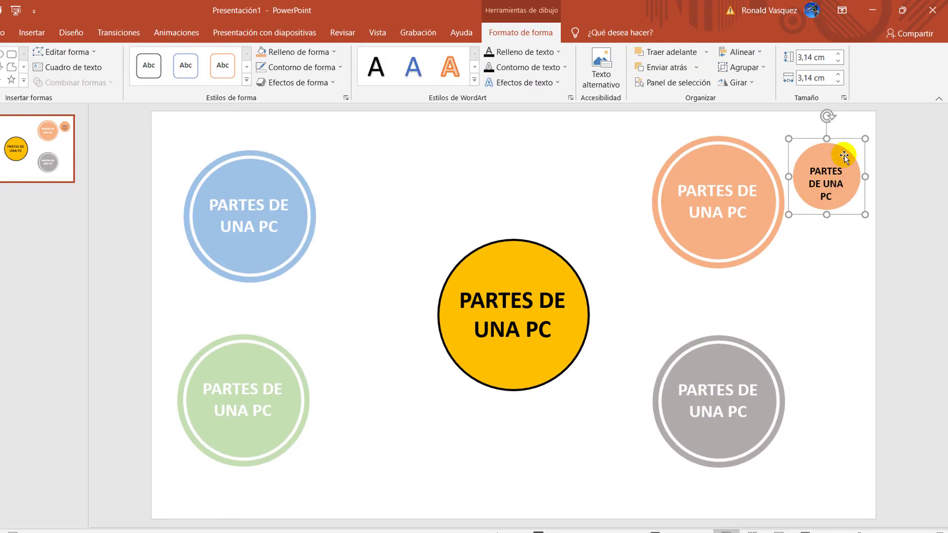
click(699, 197)
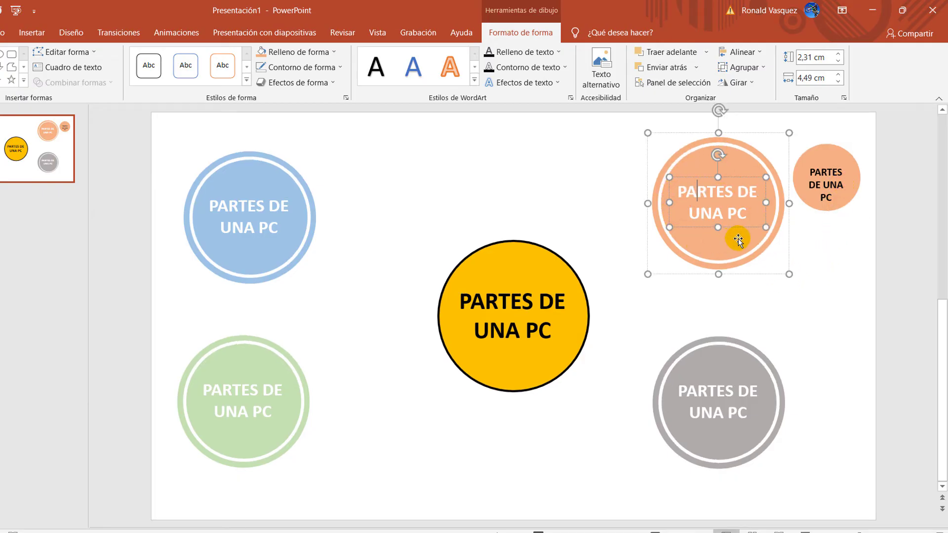
click(832, 171)
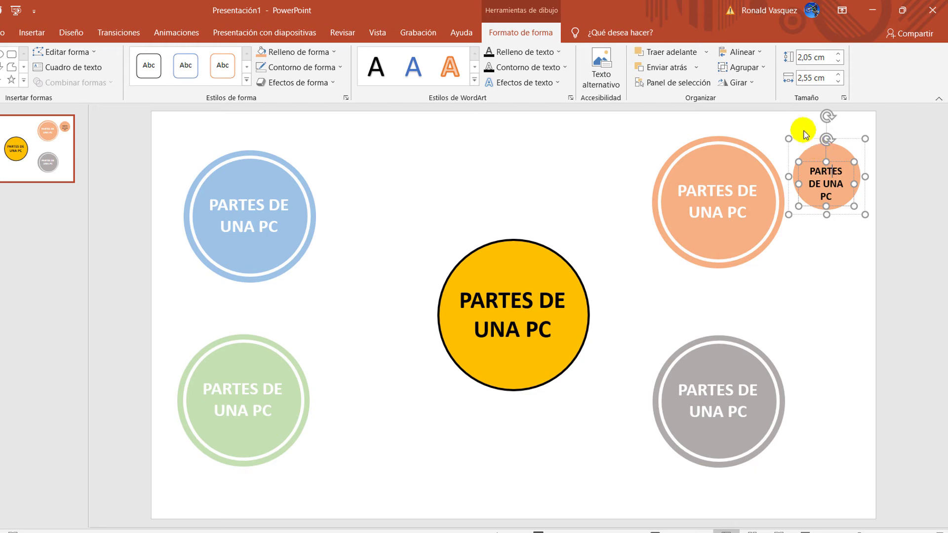
click(806, 134)
click(832, 154)
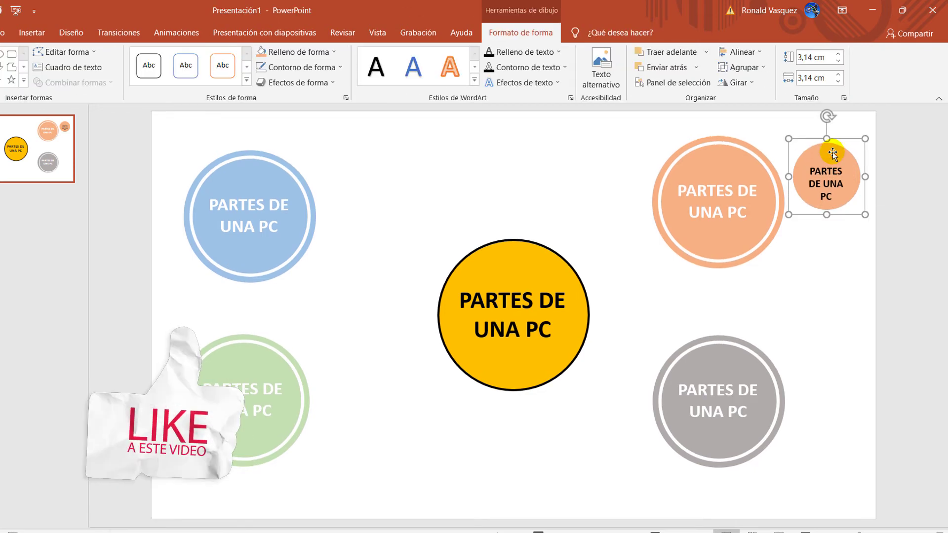
drag(832, 154, 818, 267)
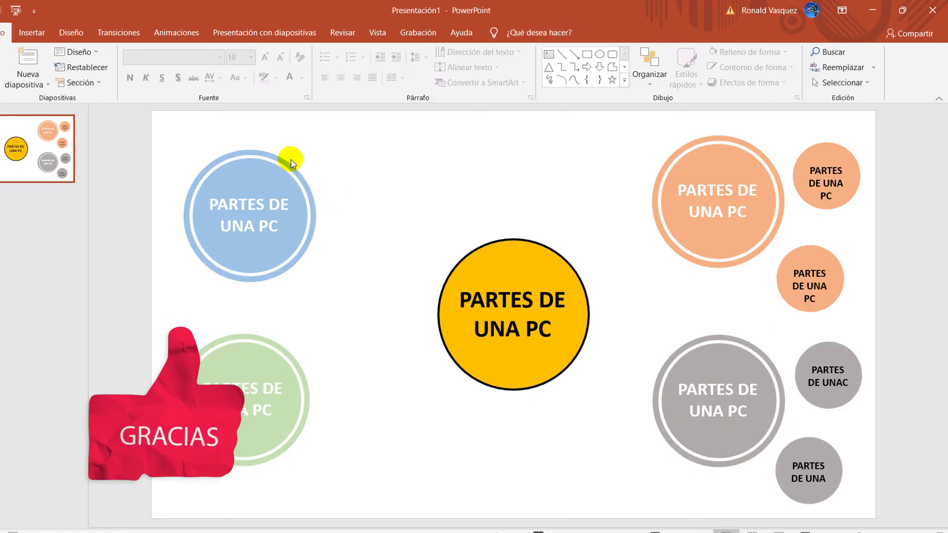
Step: Shift the blue and green circles right and copy grey satellites beside the left circles
click(292, 163)
drag(295, 164, 372, 173)
drag(292, 366, 384, 366)
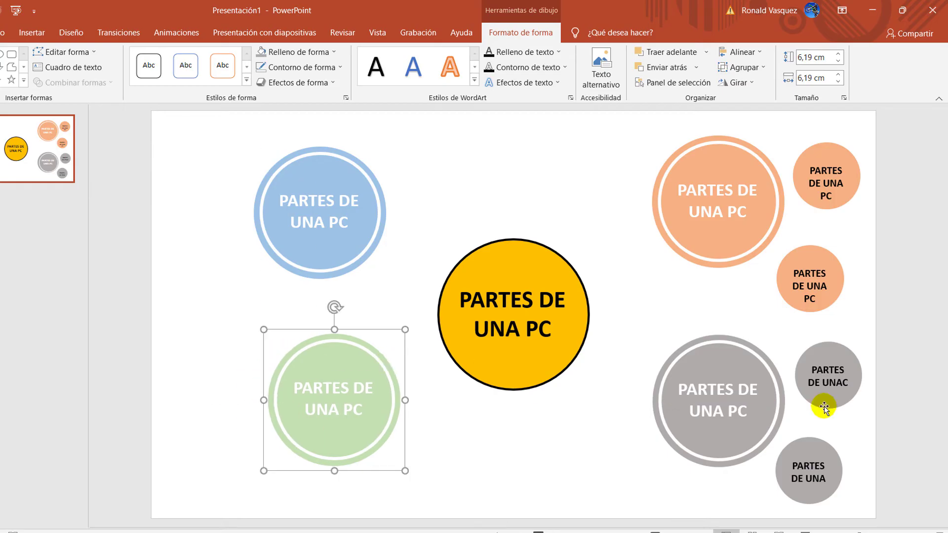
click(827, 446)
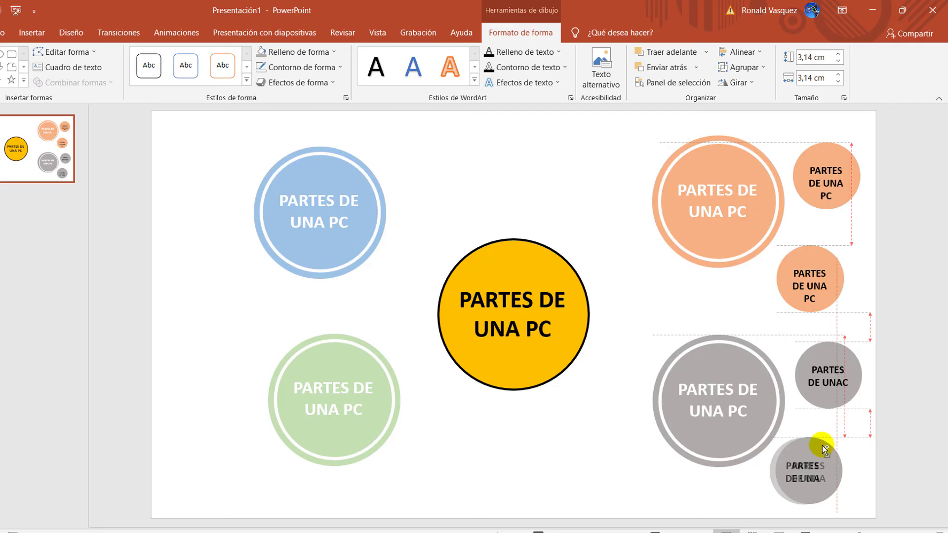
mouse_move(824, 450)
mouse_down()
mouse_move(218, 417)
mouse_move(221, 341)
mouse_up()
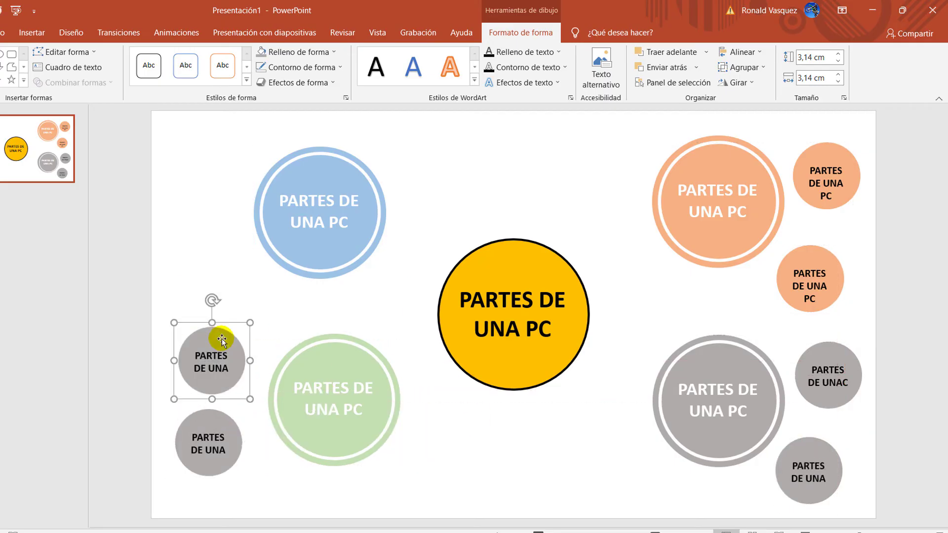
Step: Fill the small left satellite circles light blue (Énfasis 1, Claro 40%)
click(321, 55)
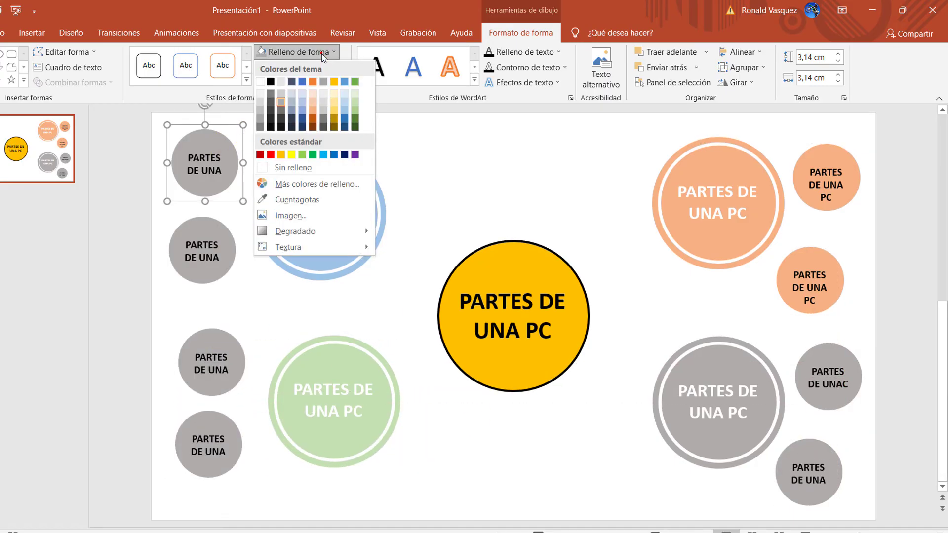
click(303, 103)
click(207, 232)
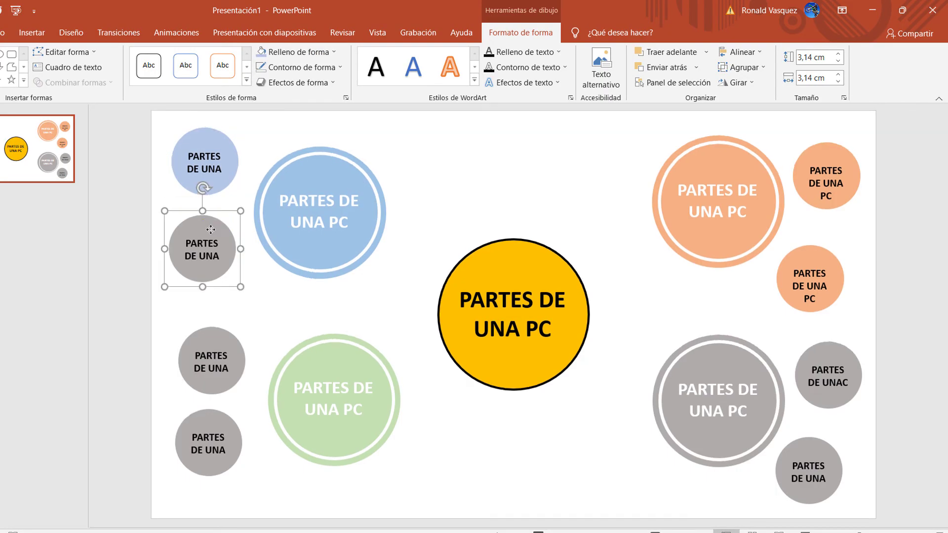
click(334, 52)
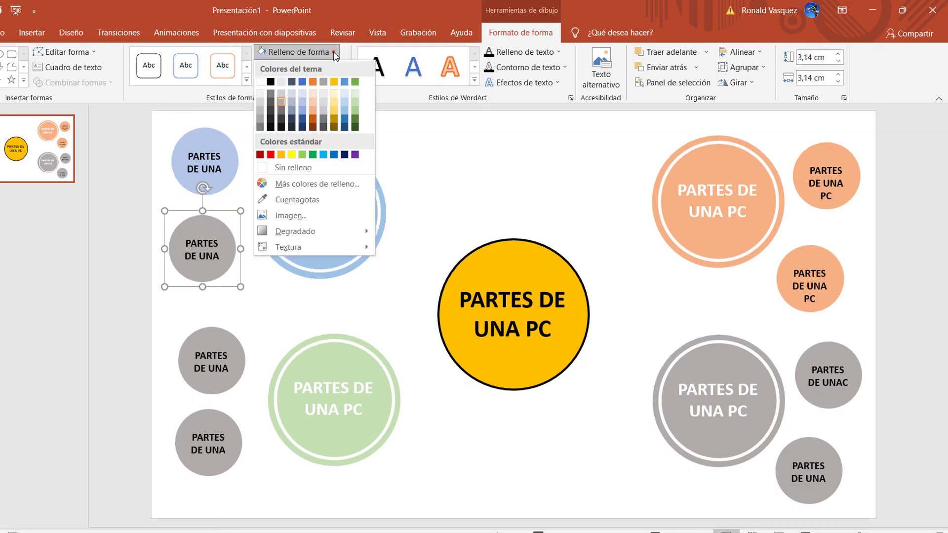
click(303, 103)
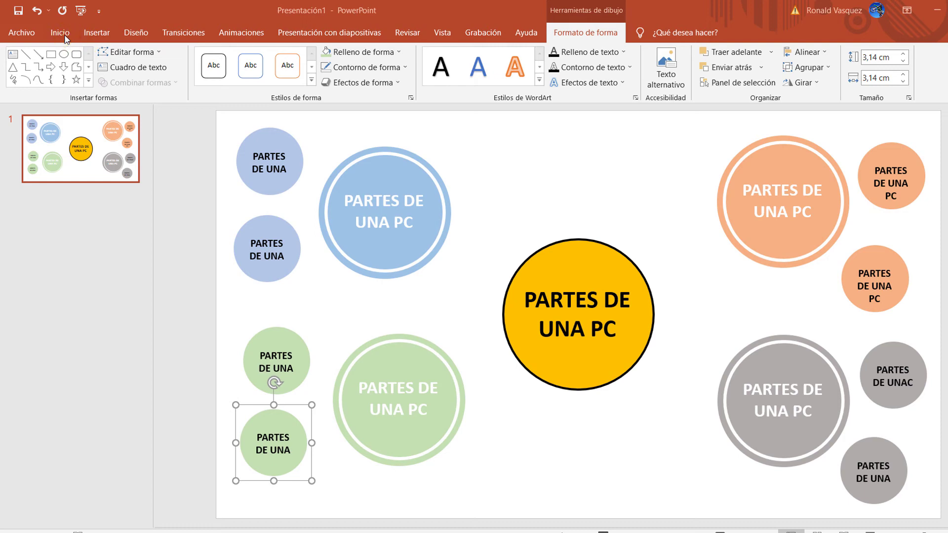
Step: Draw a Línea from the yellow centre's edge to the orange circle's connection point
click(61, 34)
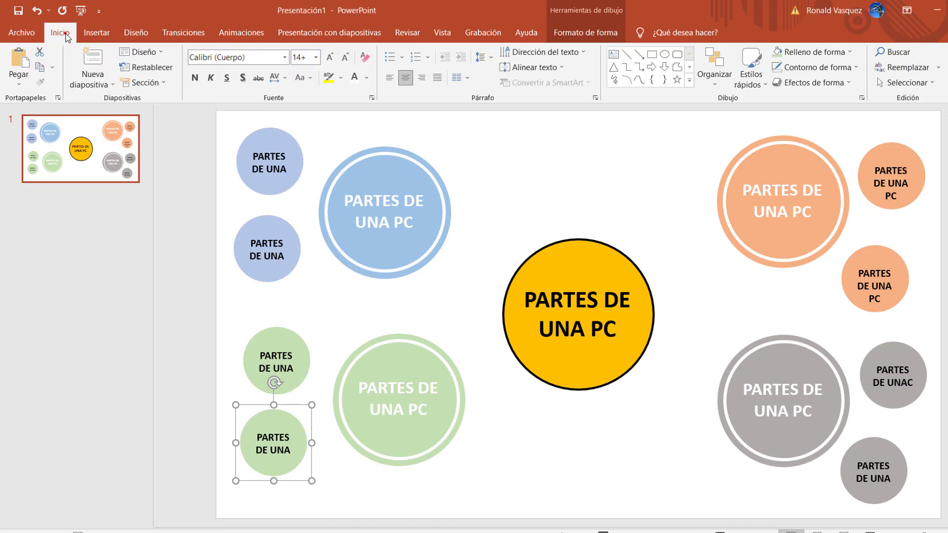
click(626, 55)
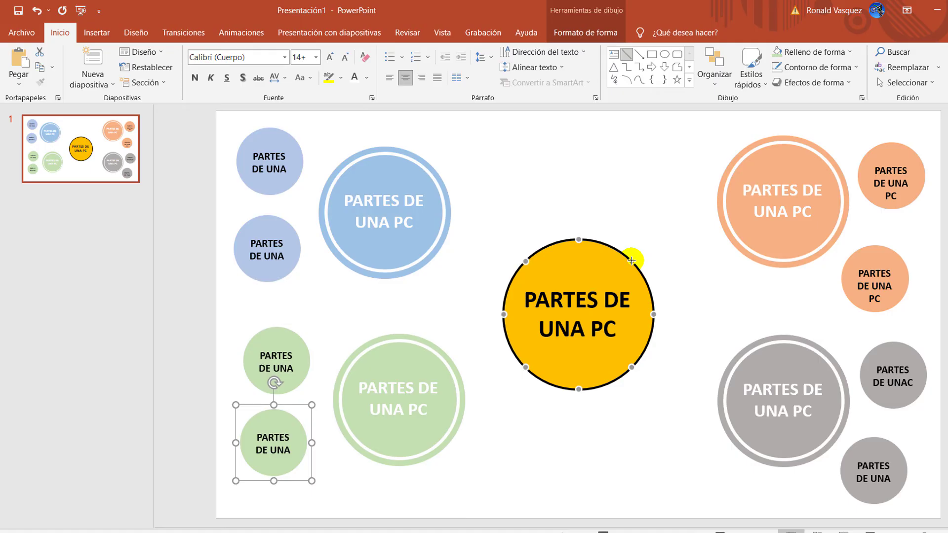
drag(631, 260, 729, 226)
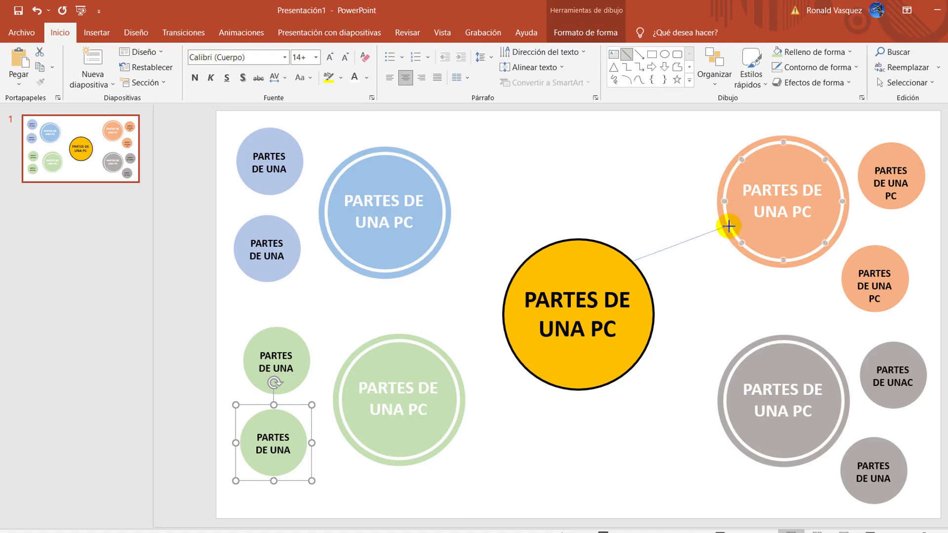
drag(727, 230, 720, 211)
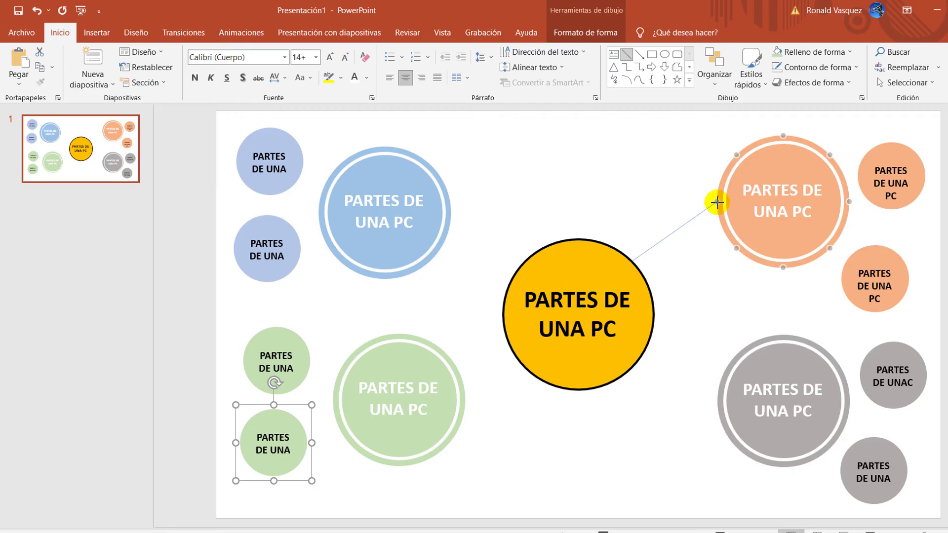
drag(717, 202, 716, 202)
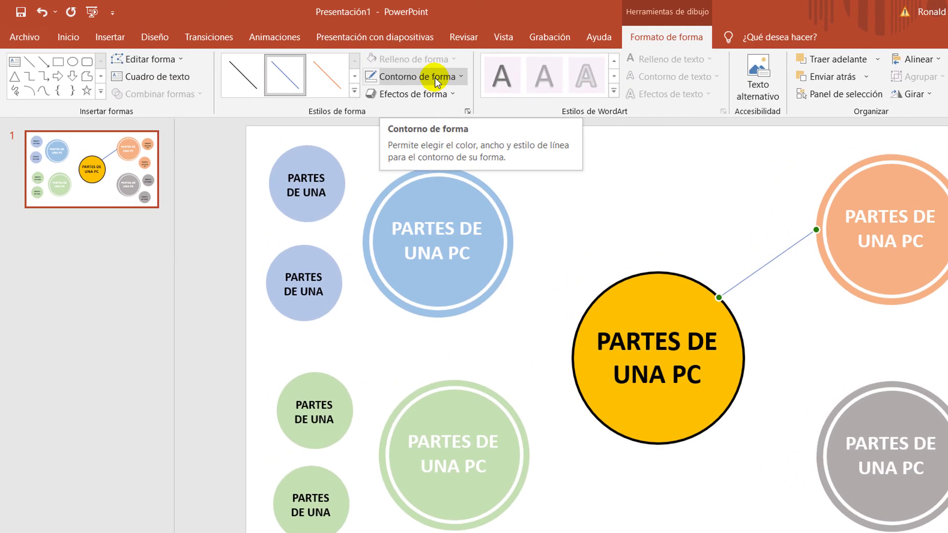
Step: Give the connector line a 3 pt weight and a round-dot dash style
click(446, 78)
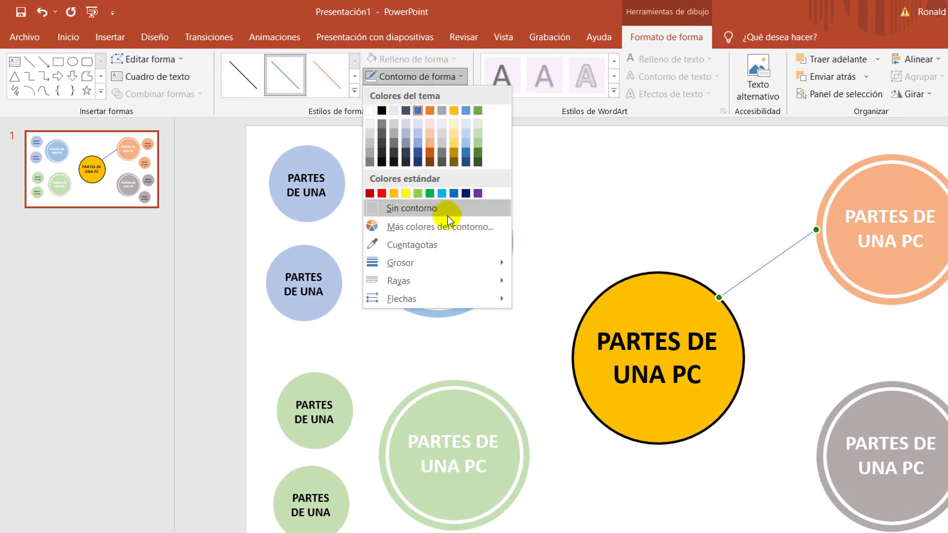
mouse_move(433, 262)
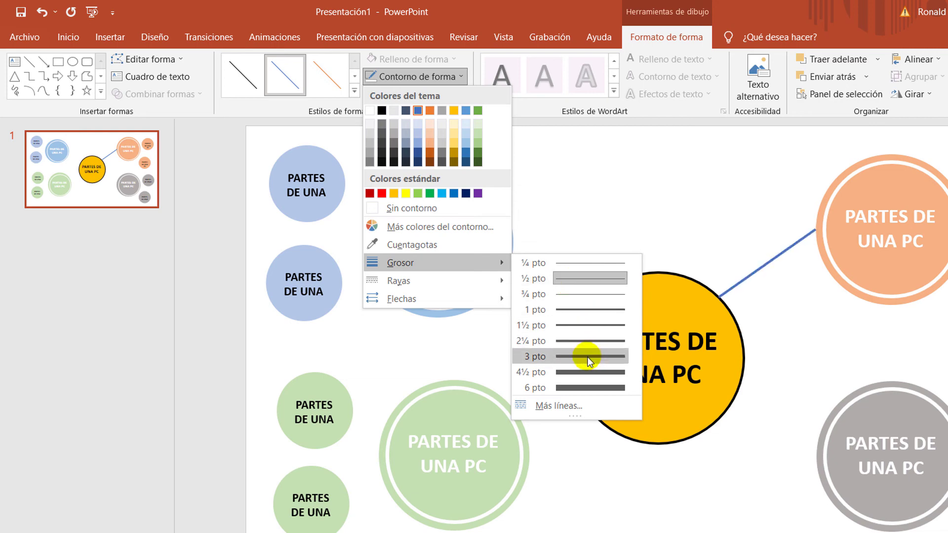
click(592, 370)
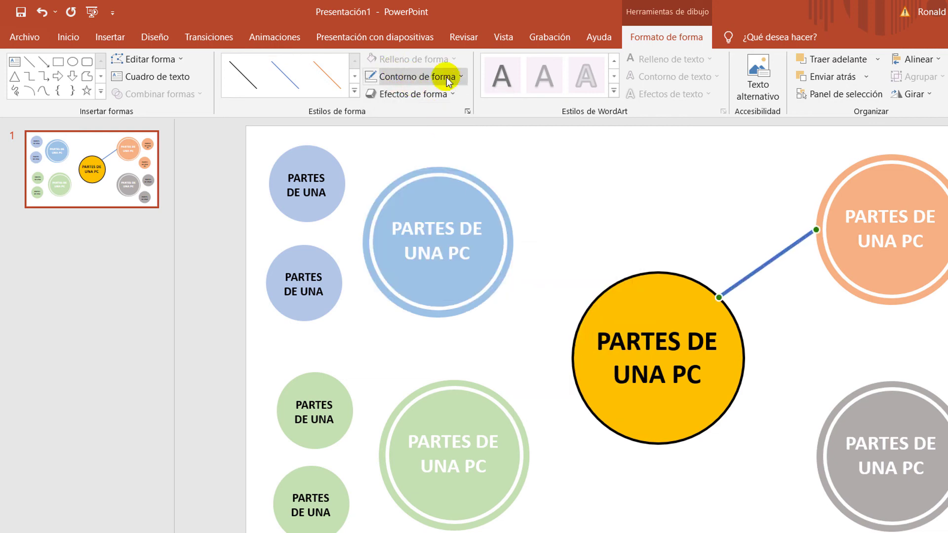
click(428, 79)
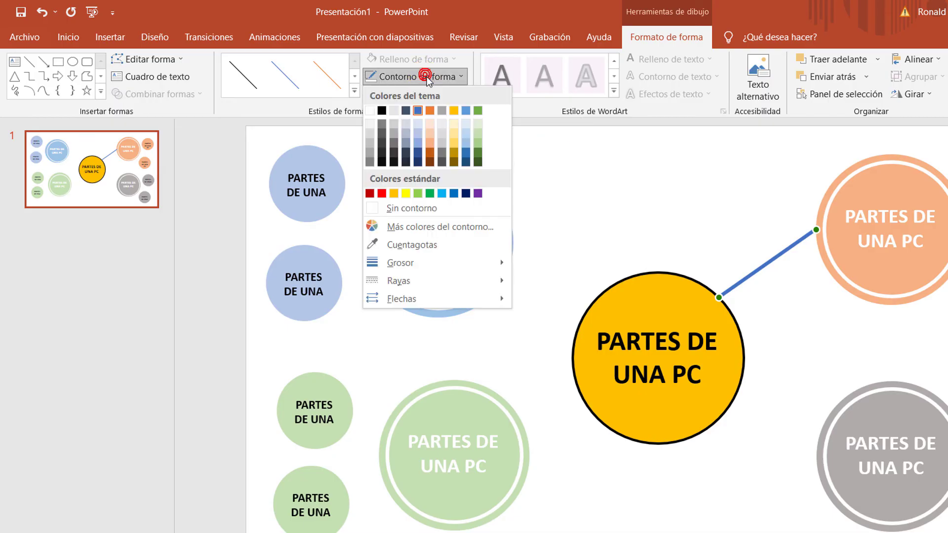
mouse_move(415, 280)
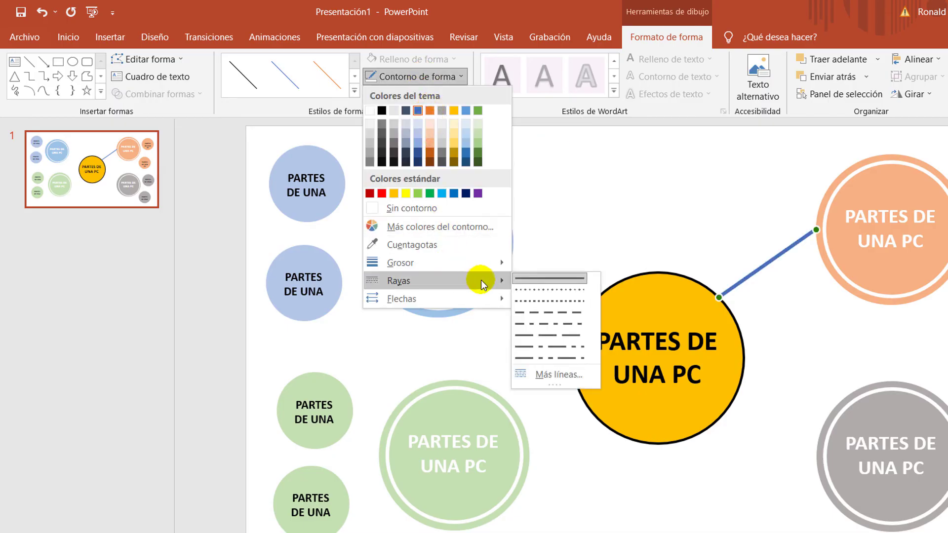
click(541, 292)
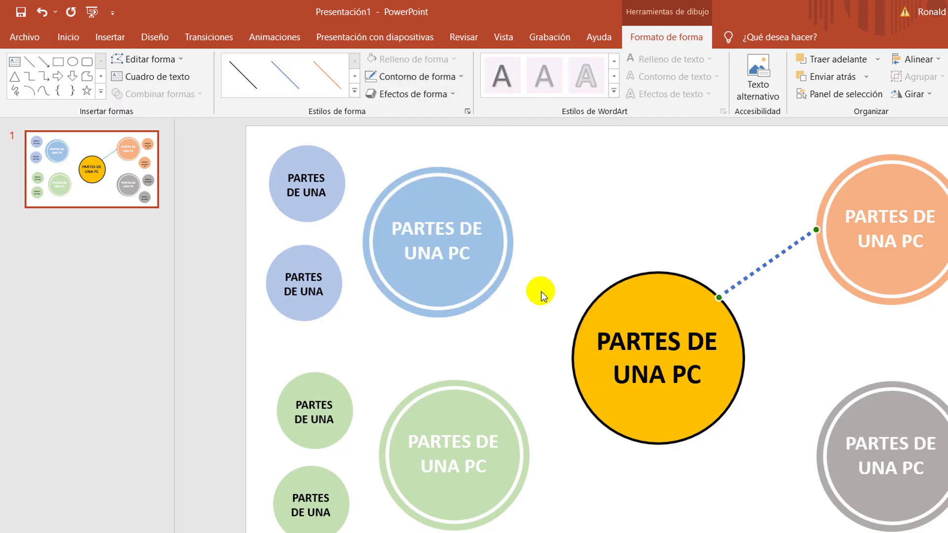
click(701, 495)
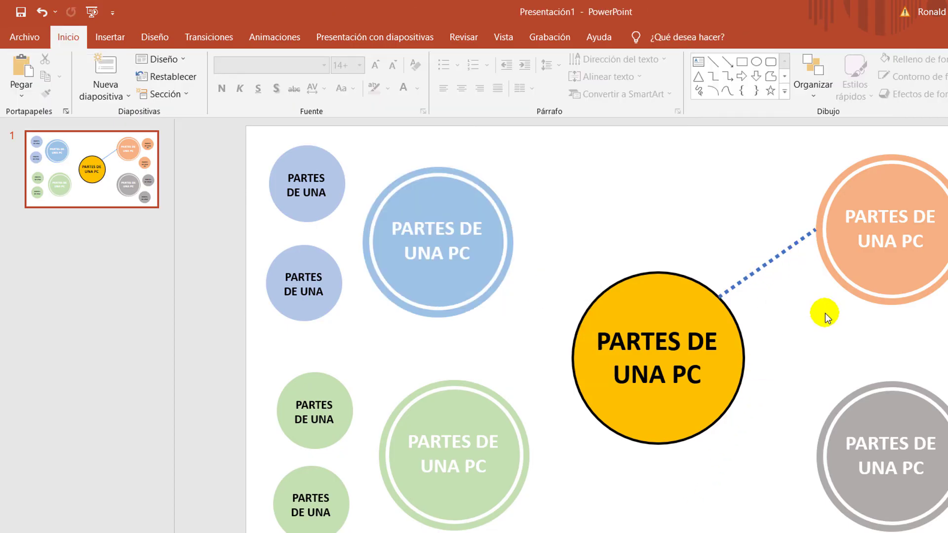
Step: Copy the dotted line and attach it between the yellow centre and the grey circle
click(773, 257)
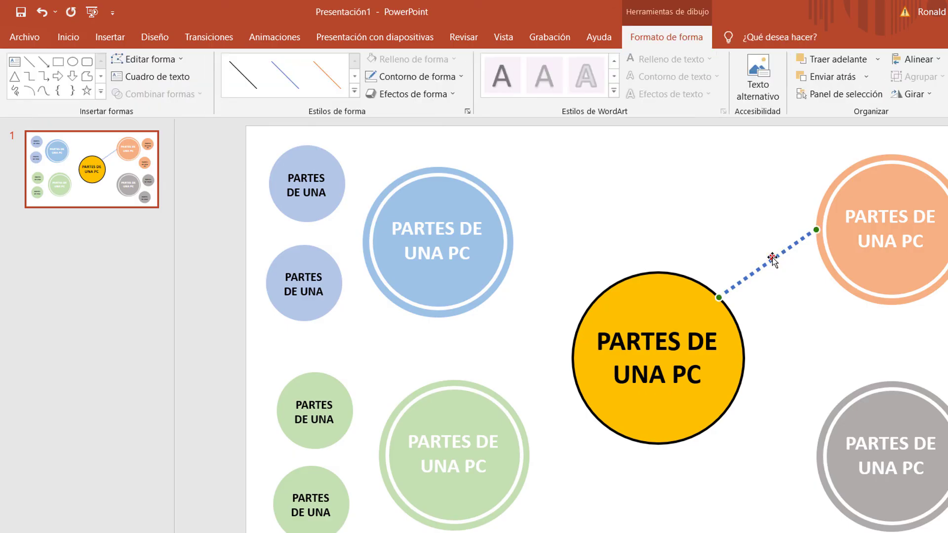
click(773, 258)
mouse_move(764, 271)
mouse_down()
mouse_move(797, 330)
mouse_move(800, 364)
mouse_up()
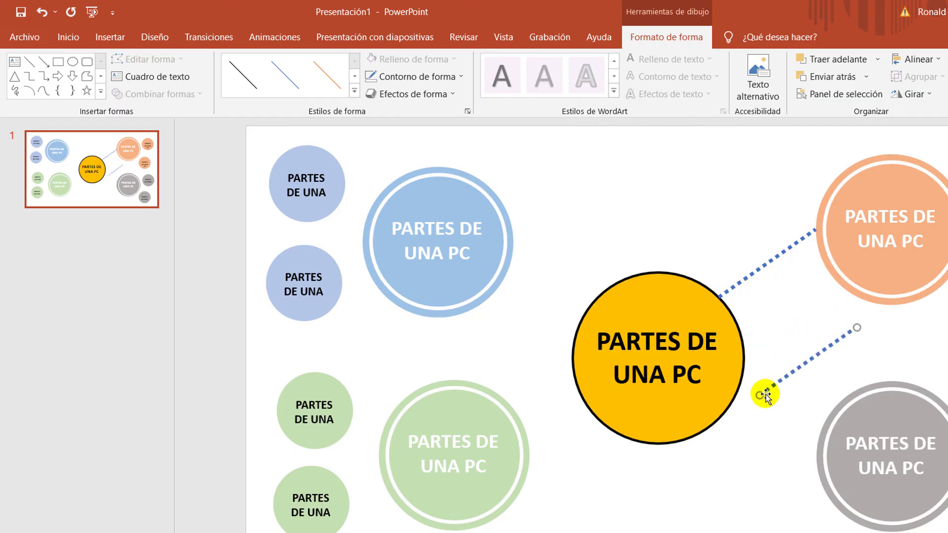
mouse_move(761, 394)
mouse_down()
mouse_move(743, 375)
mouse_move(745, 358)
mouse_up()
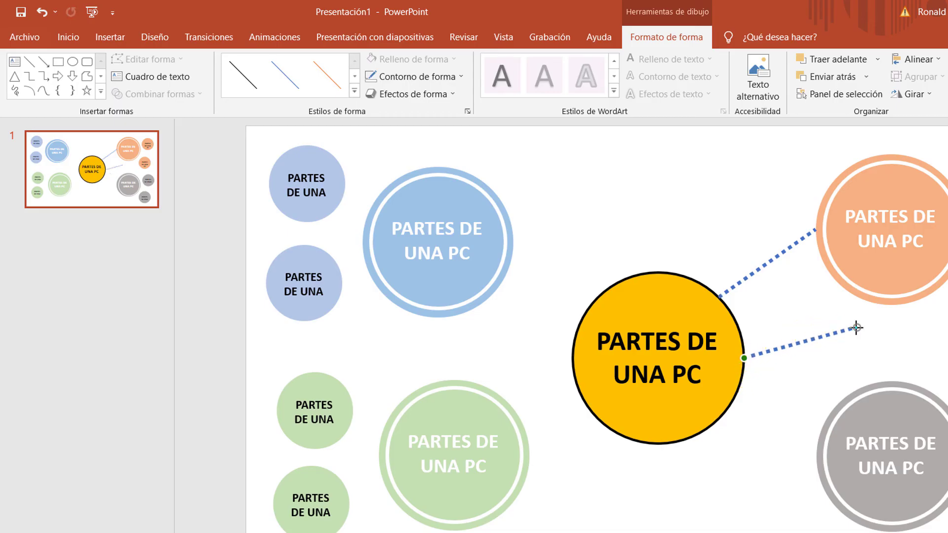
drag(842, 328, 837, 405)
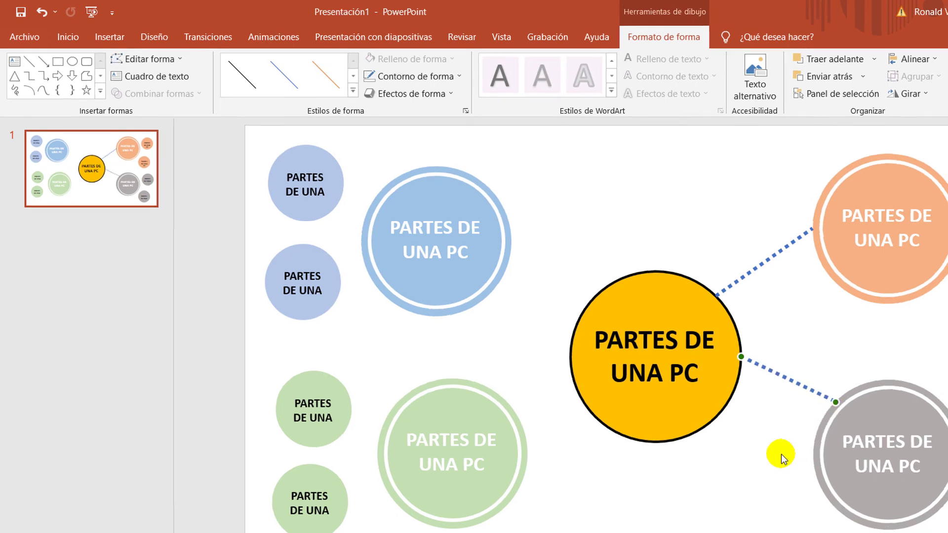
mouse_move(800, 360)
mouse_down()
mouse_move(798, 319)
mouse_move(790, 370)
mouse_up()
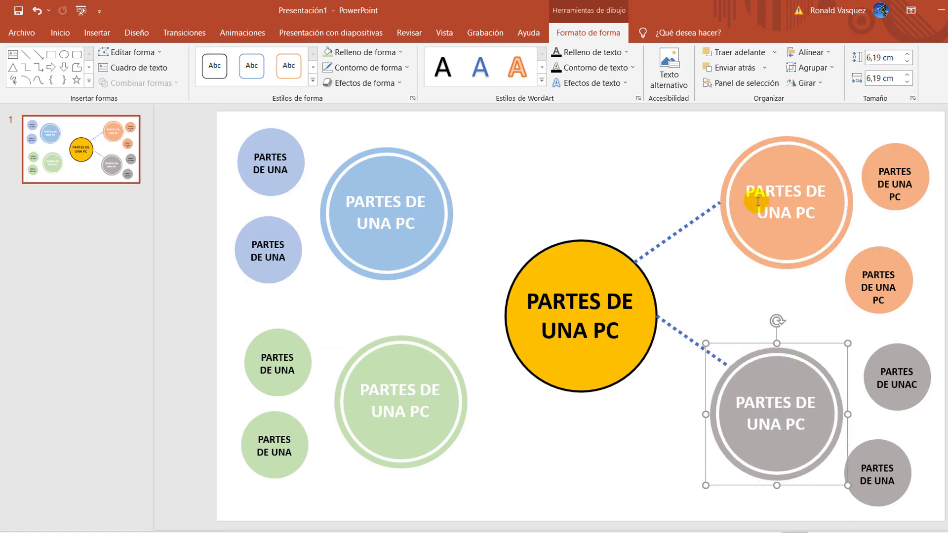
Step: Nudge the orange circle slightly up and left, then reselect its dotted connector
click(757, 170)
drag(778, 168, 767, 164)
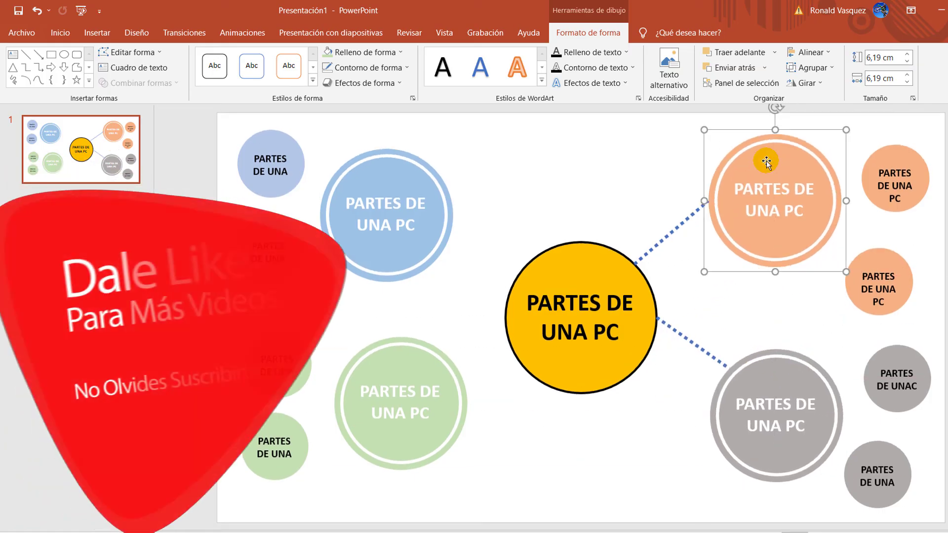
click(651, 199)
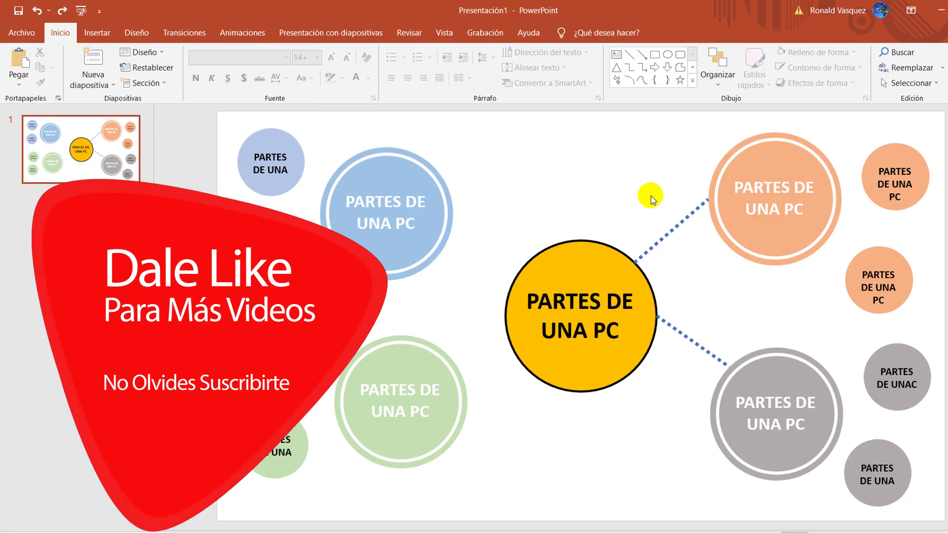
click(669, 231)
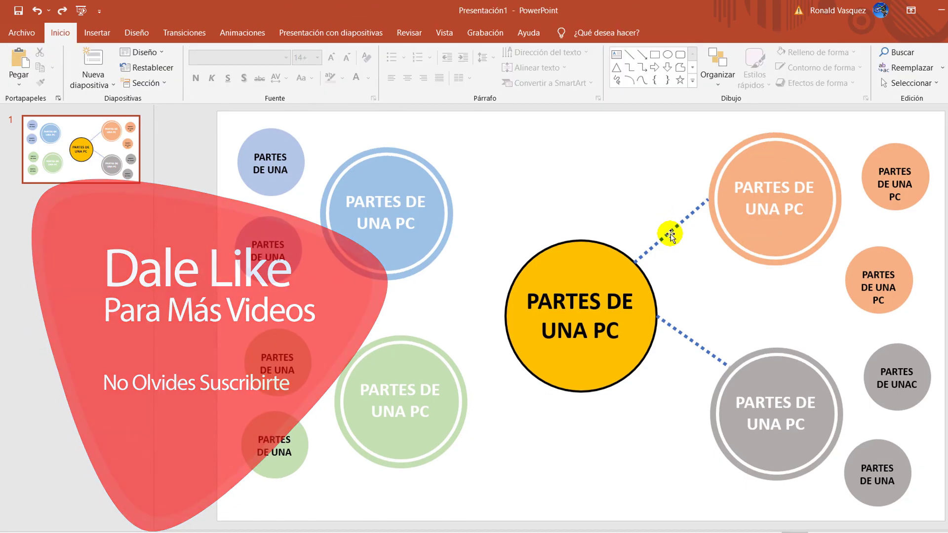
click(667, 233)
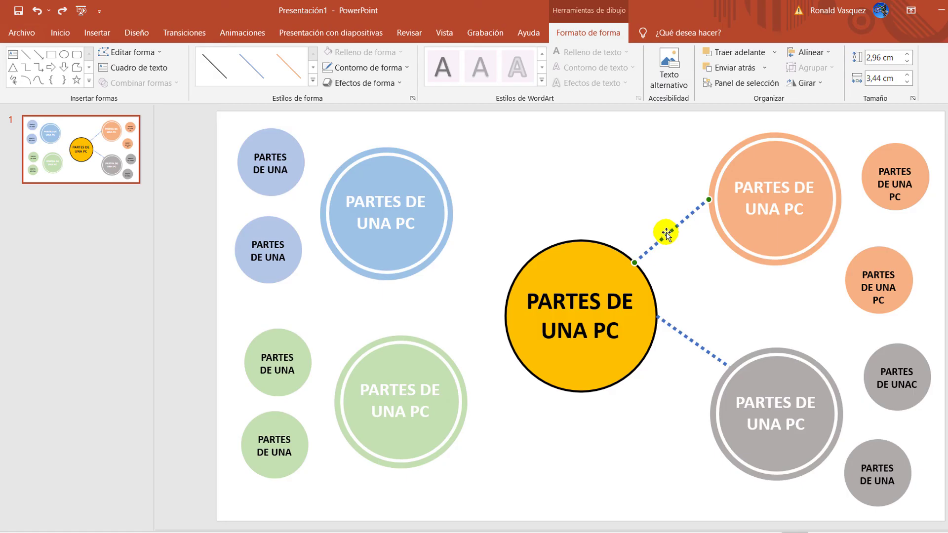
Step: Copy dotted lines linking the blue circle to the centre and its small blue satellite
drag(670, 236, 453, 214)
mouse_move(541, 158)
mouse_down()
mouse_move(516, 280)
mouse_move(528, 262)
mouse_up()
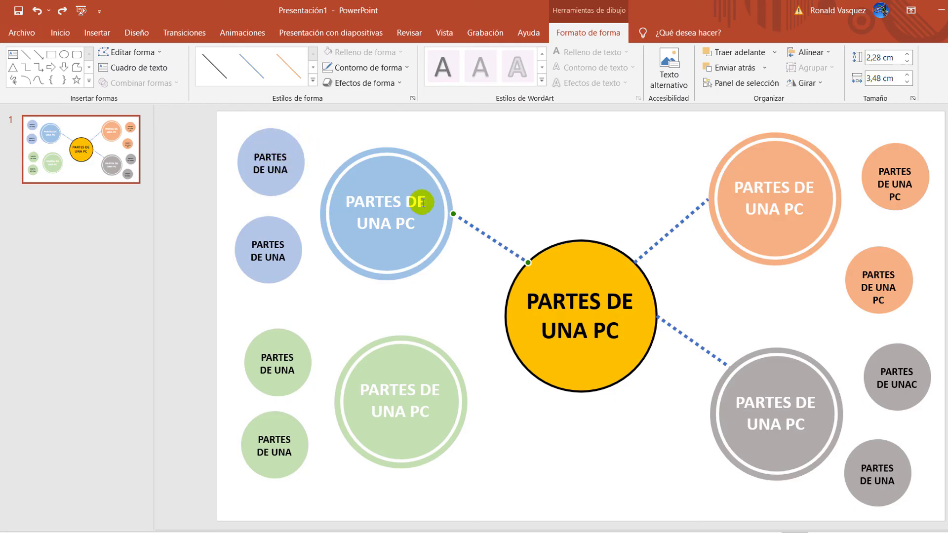
drag(472, 226, 298, 162)
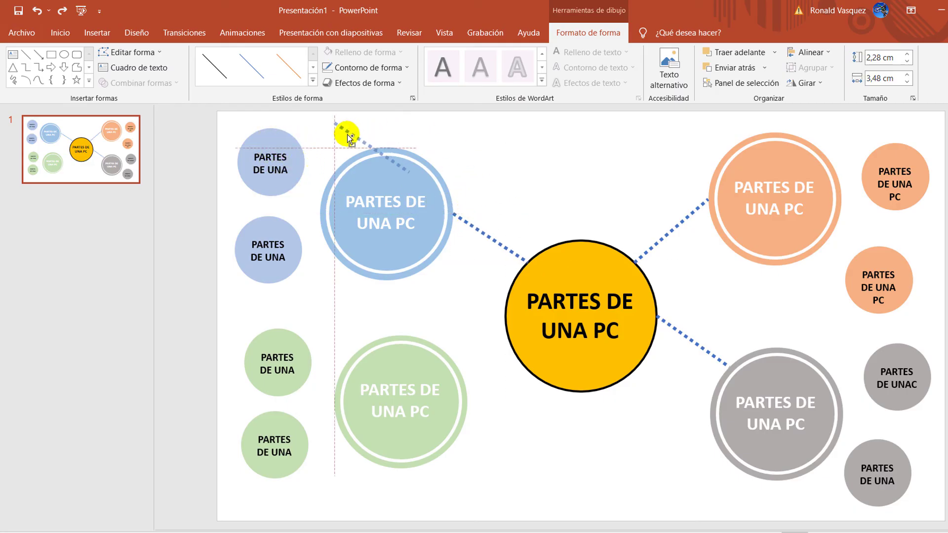
mouse_move(372, 163)
mouse_down()
mouse_move(334, 173)
mouse_move(321, 276)
mouse_up()
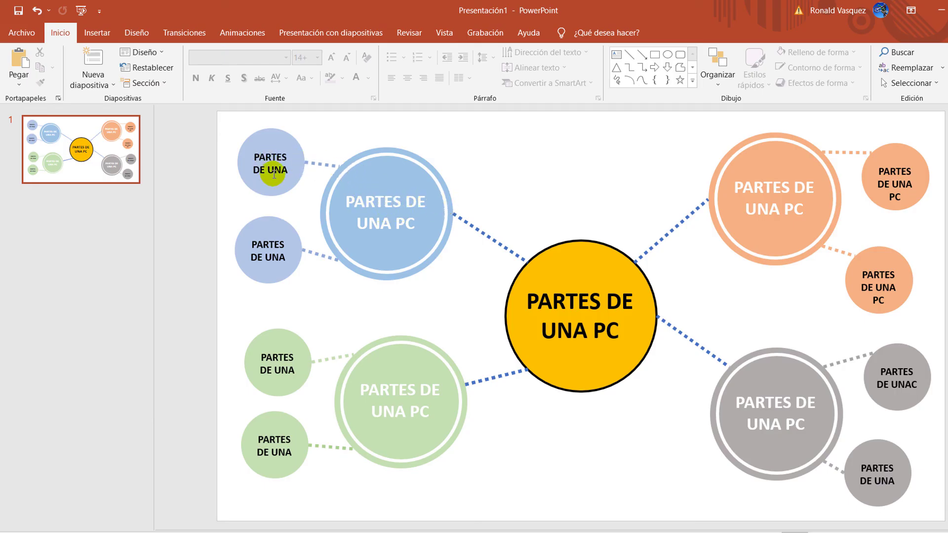
Step: Realign the big blue, green and grey circles around the centre using the smart guides
click(406, 165)
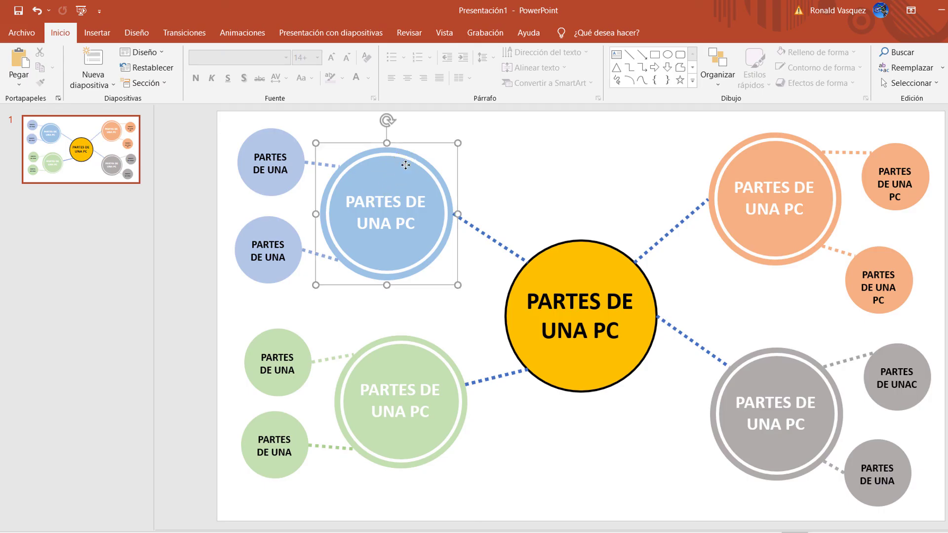
drag(407, 165, 447, 144)
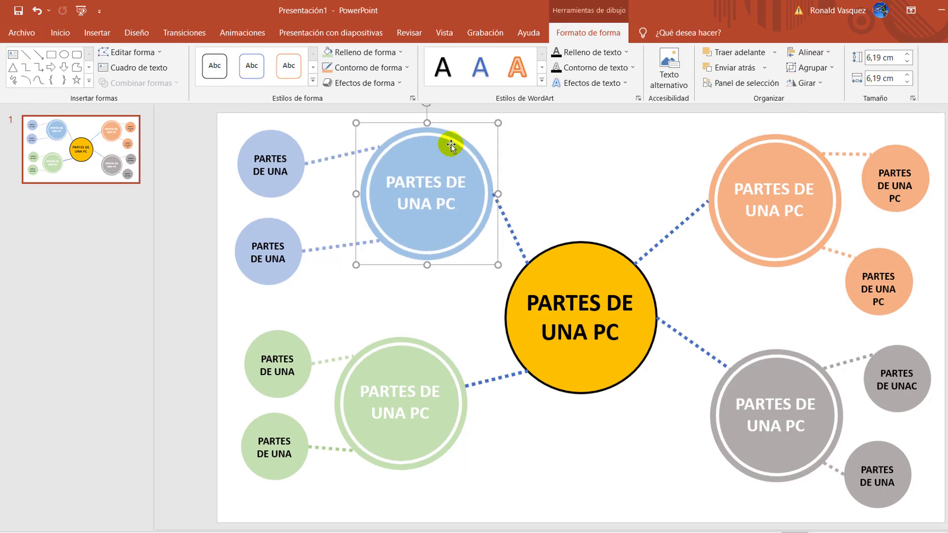
drag(451, 418, 469, 431)
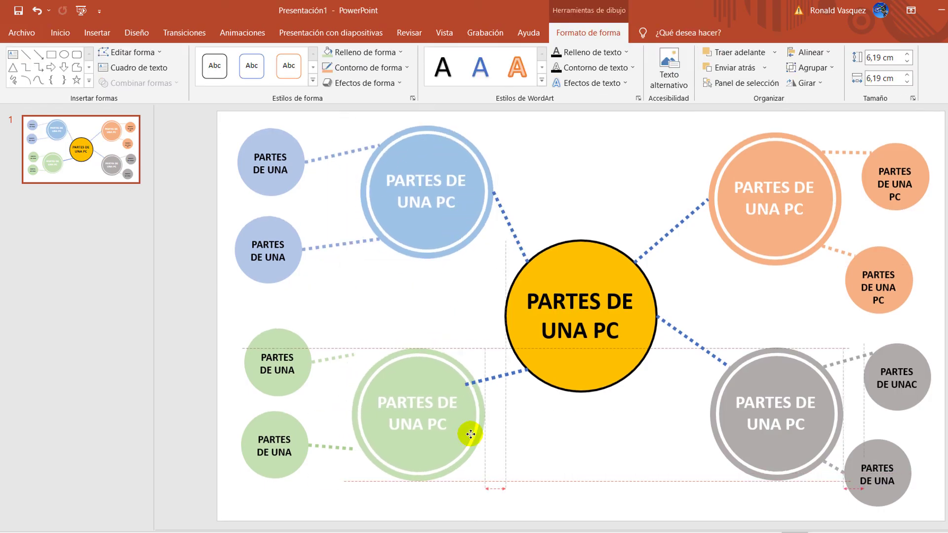
drag(795, 376, 764, 384)
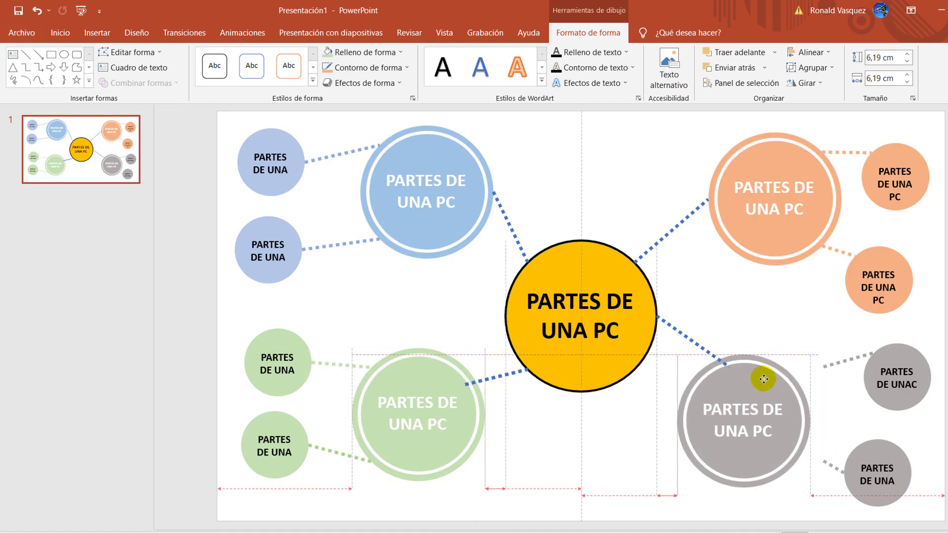
click(778, 158)
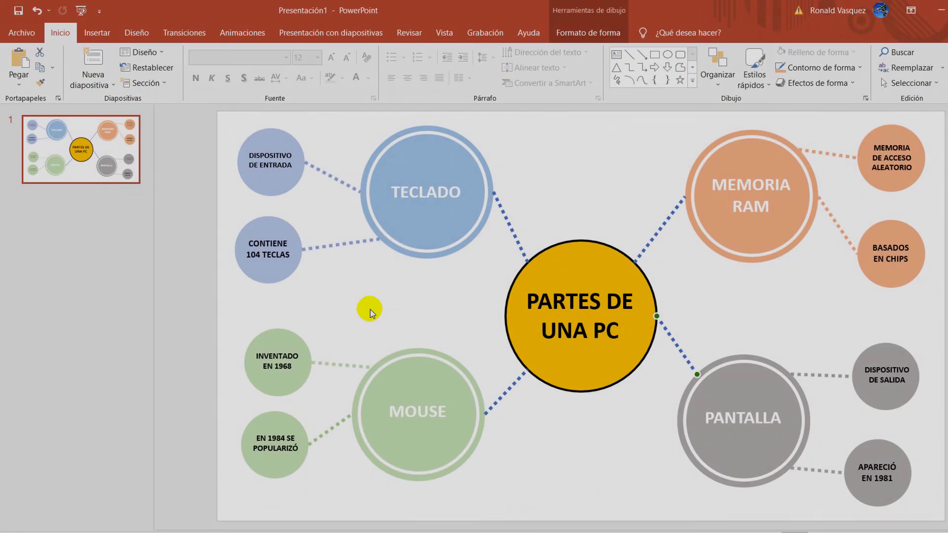